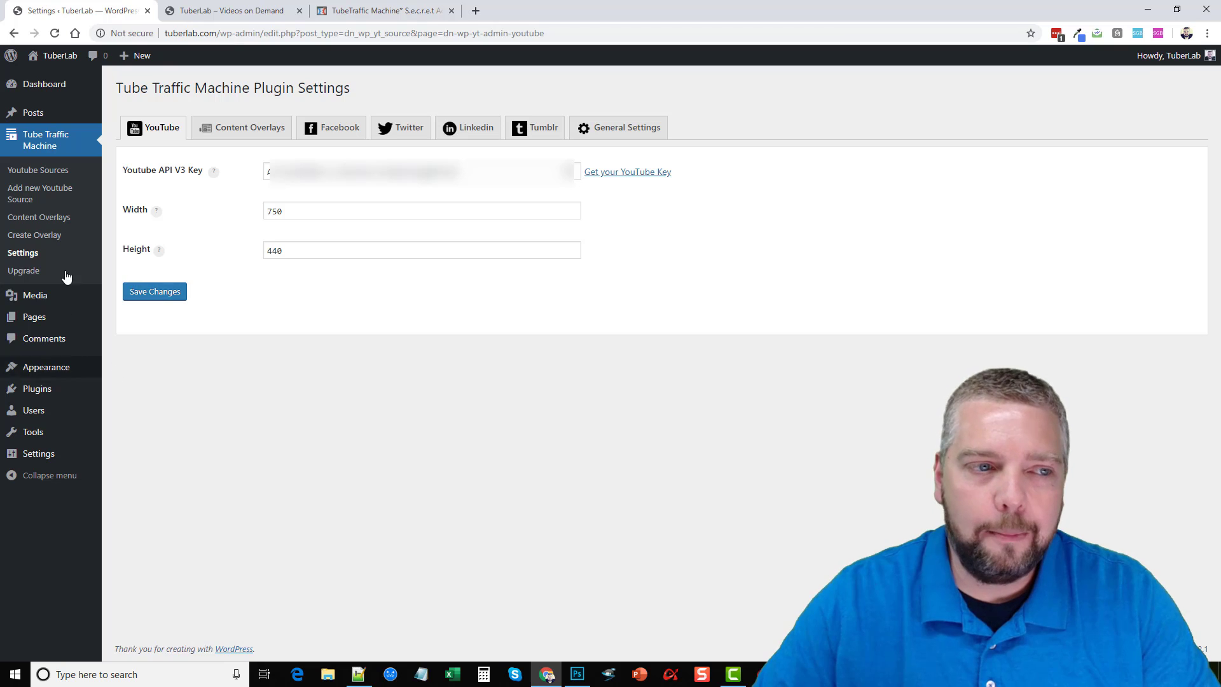
# Open TTM Theme Options, then view the TuberLab homepage with its four Marketing videos.
pyautogui.moveTo(46, 367)
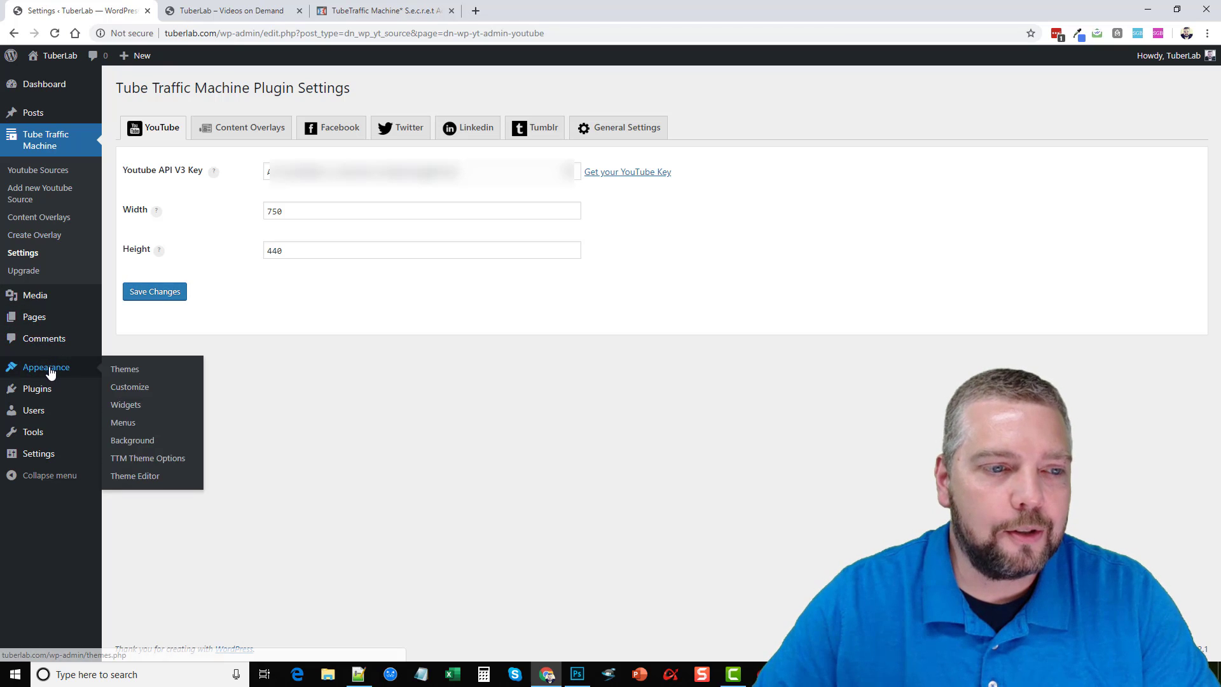
pyautogui.click(148, 457)
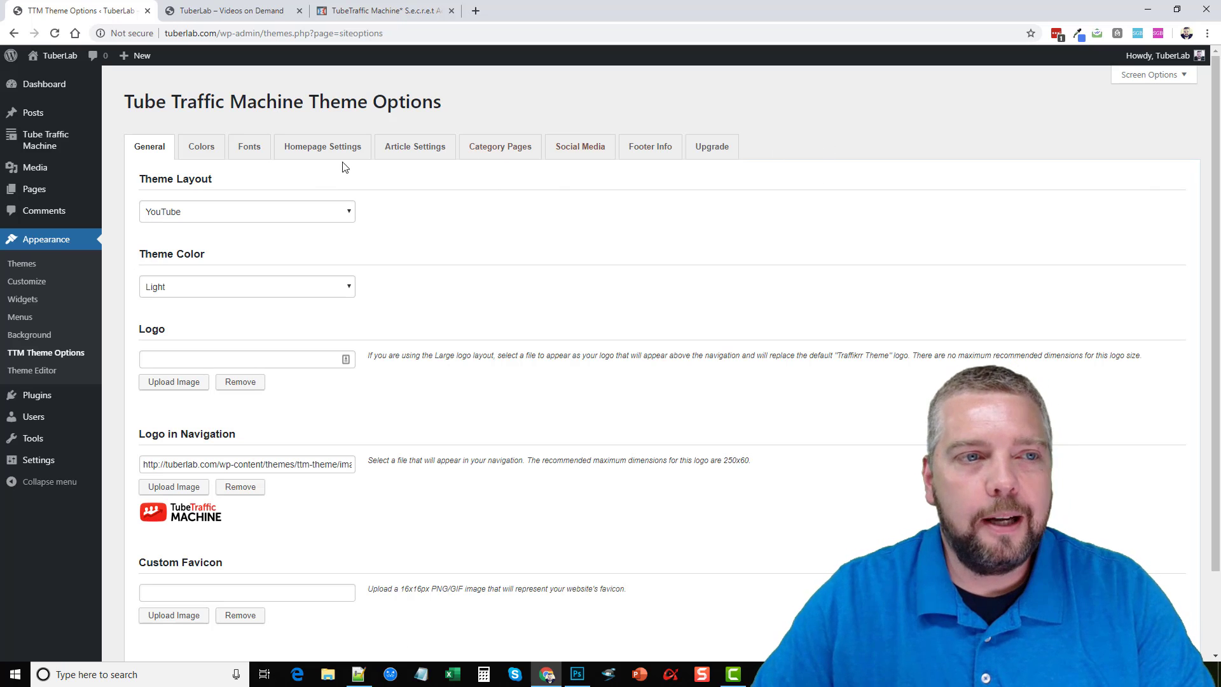
pyautogui.click(230, 11)
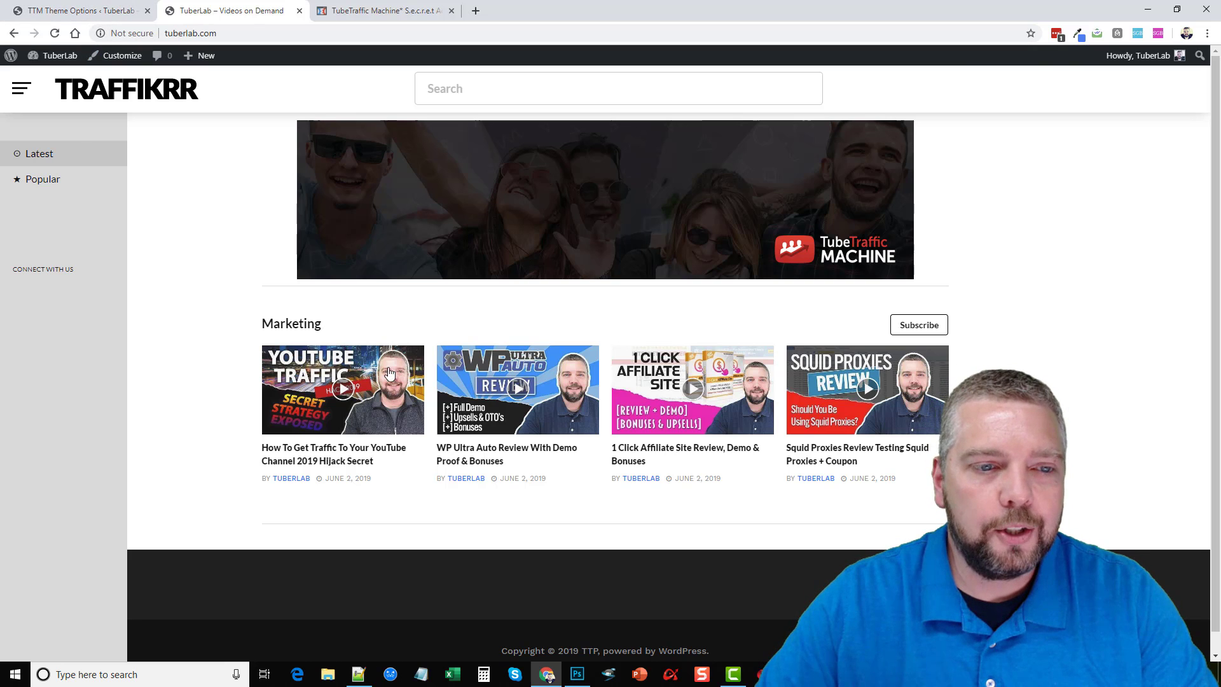
# Open the YouTube traffic post and read its video, description, 'For more details' link and related posts.
pyautogui.click(311, 371)
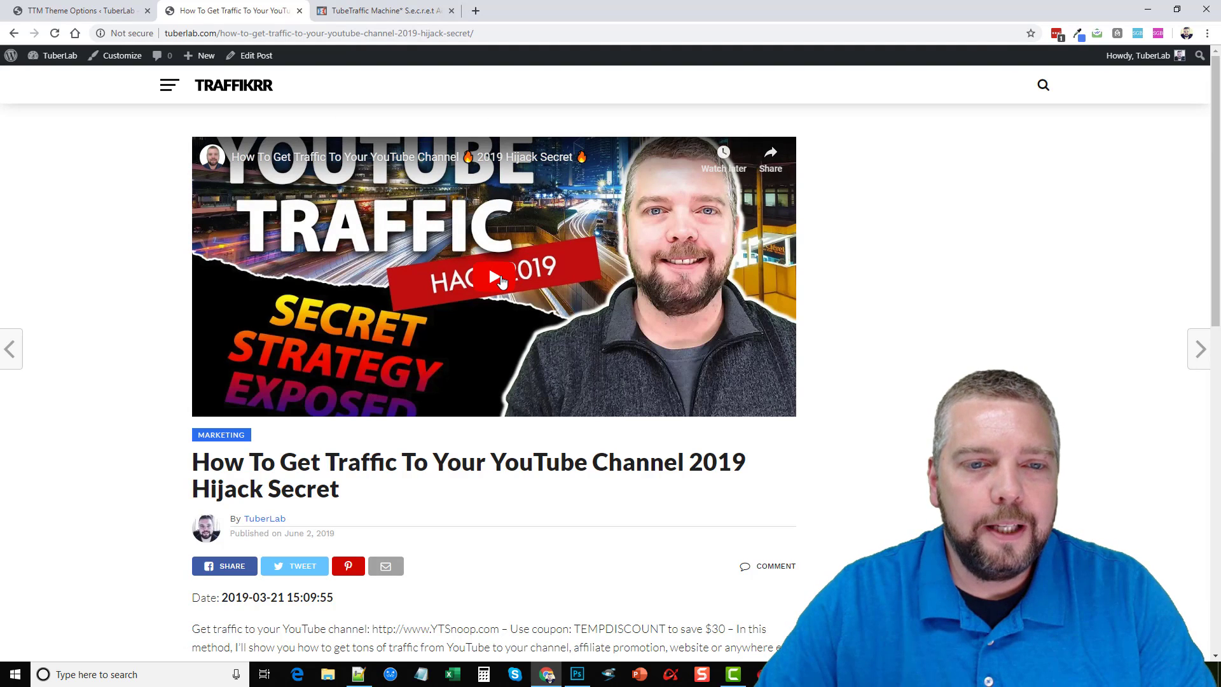
pyautogui.scroll(-3, 146, 381)
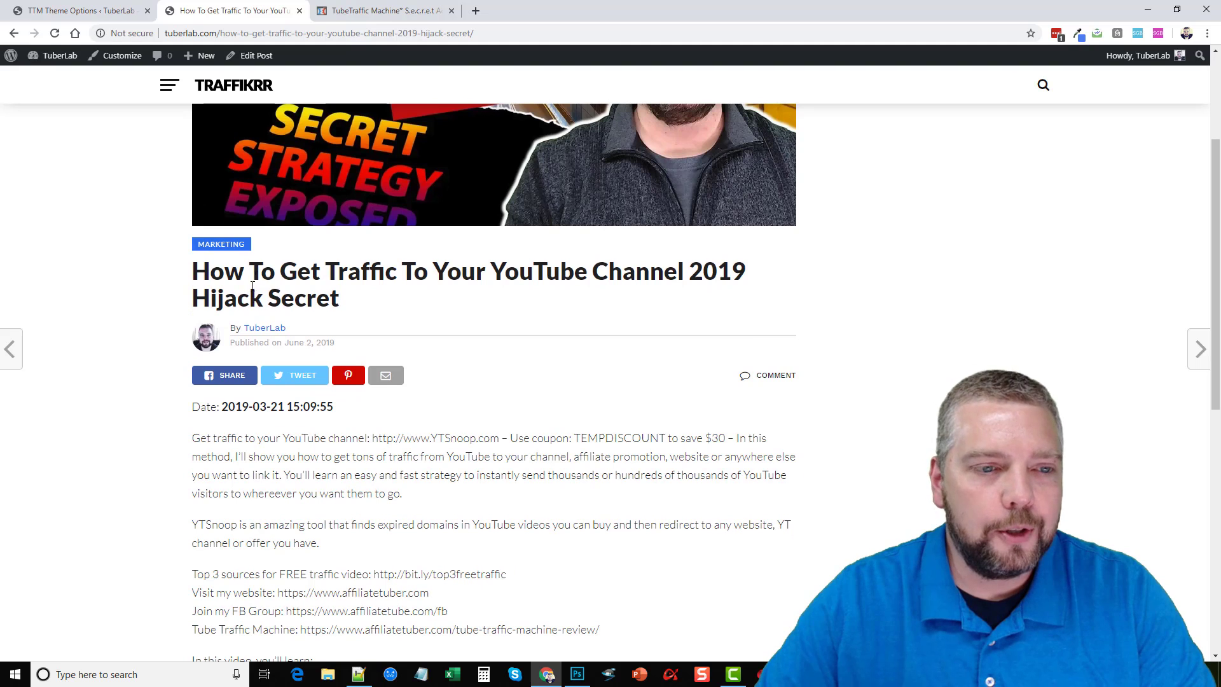
pyautogui.scroll(-2, 298, 317)
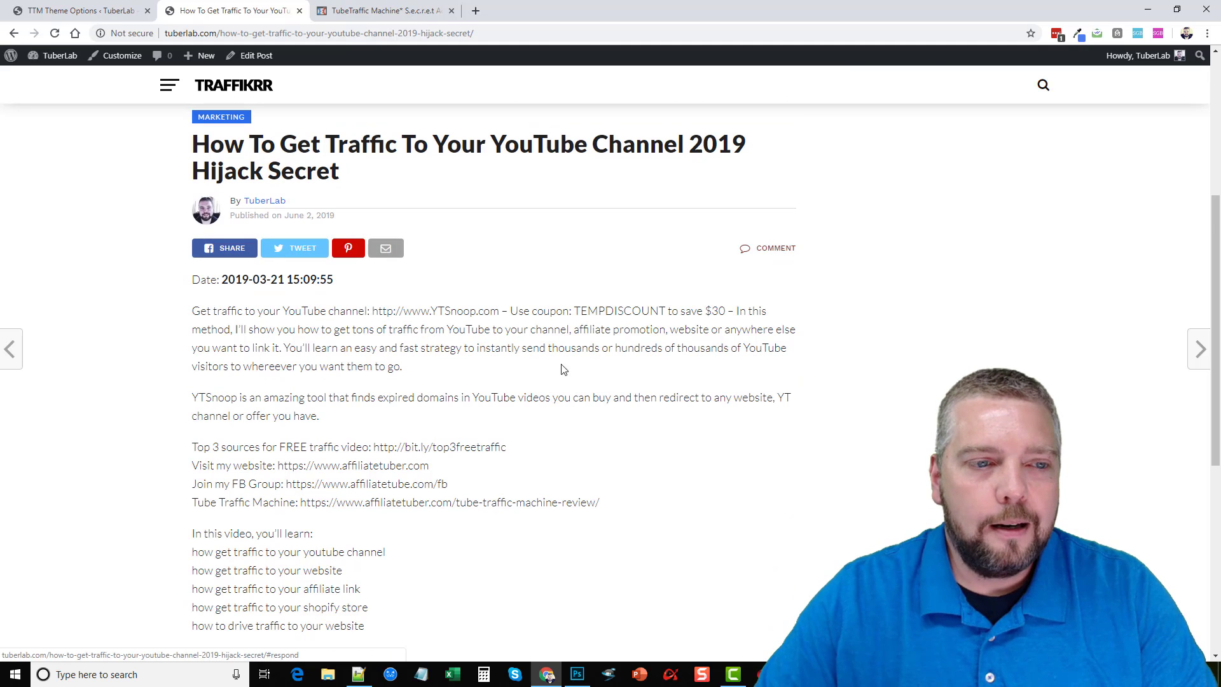
pyautogui.scroll(-2, 777, 244)
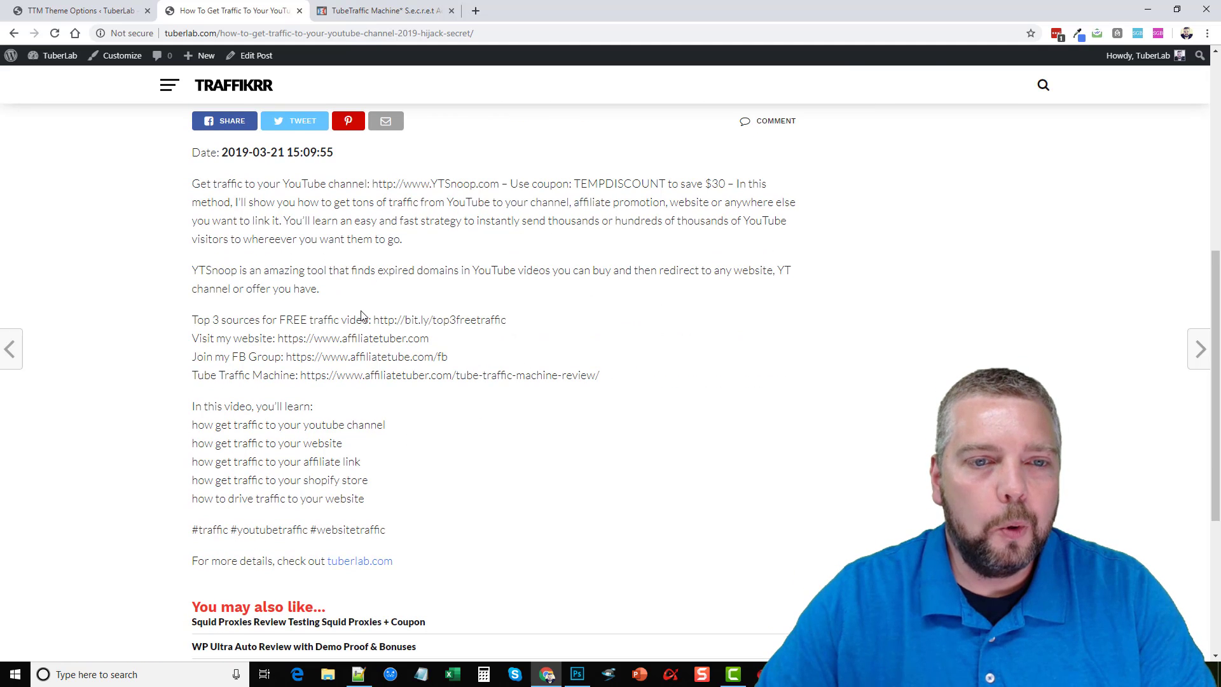
pyautogui.scroll(-4, 364, 342)
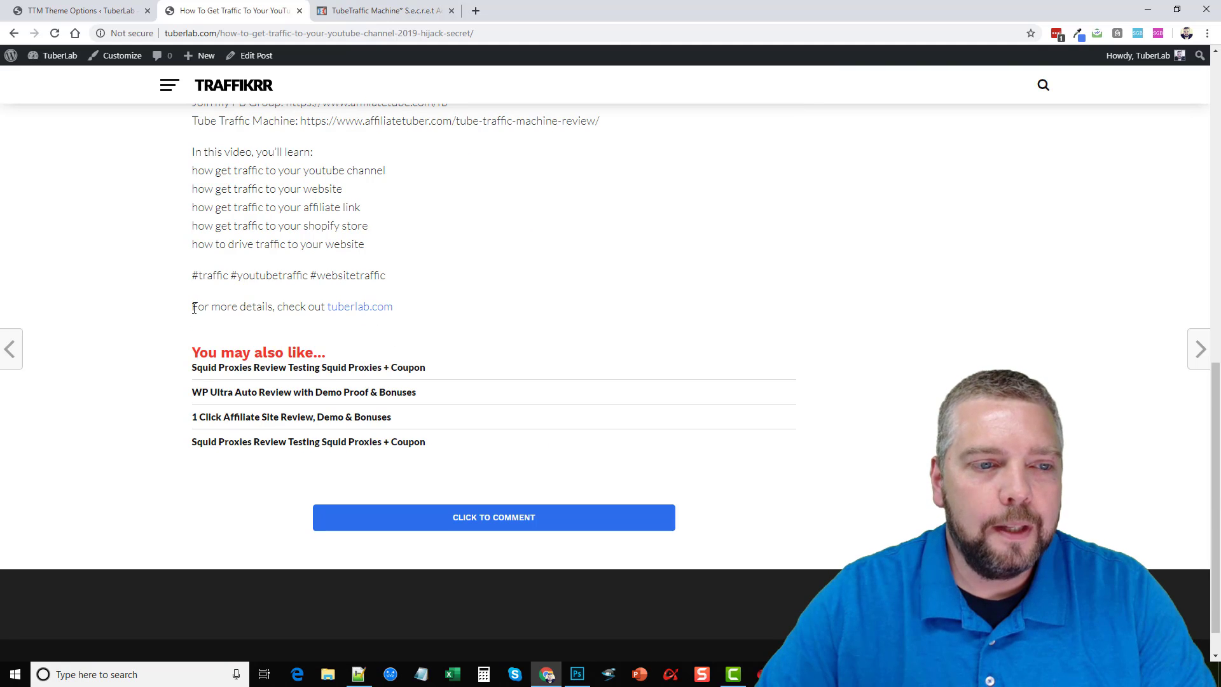
pyautogui.moveTo(194, 308); pyautogui.dragTo(396, 311)
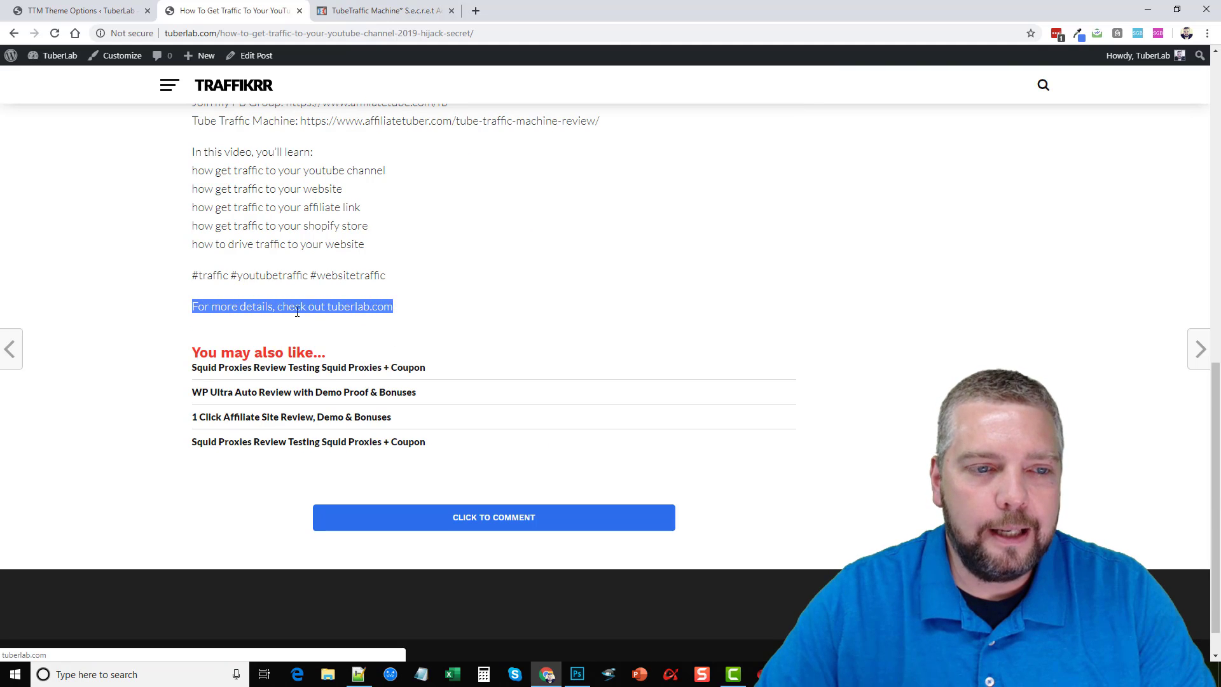
pyautogui.click(210, 312)
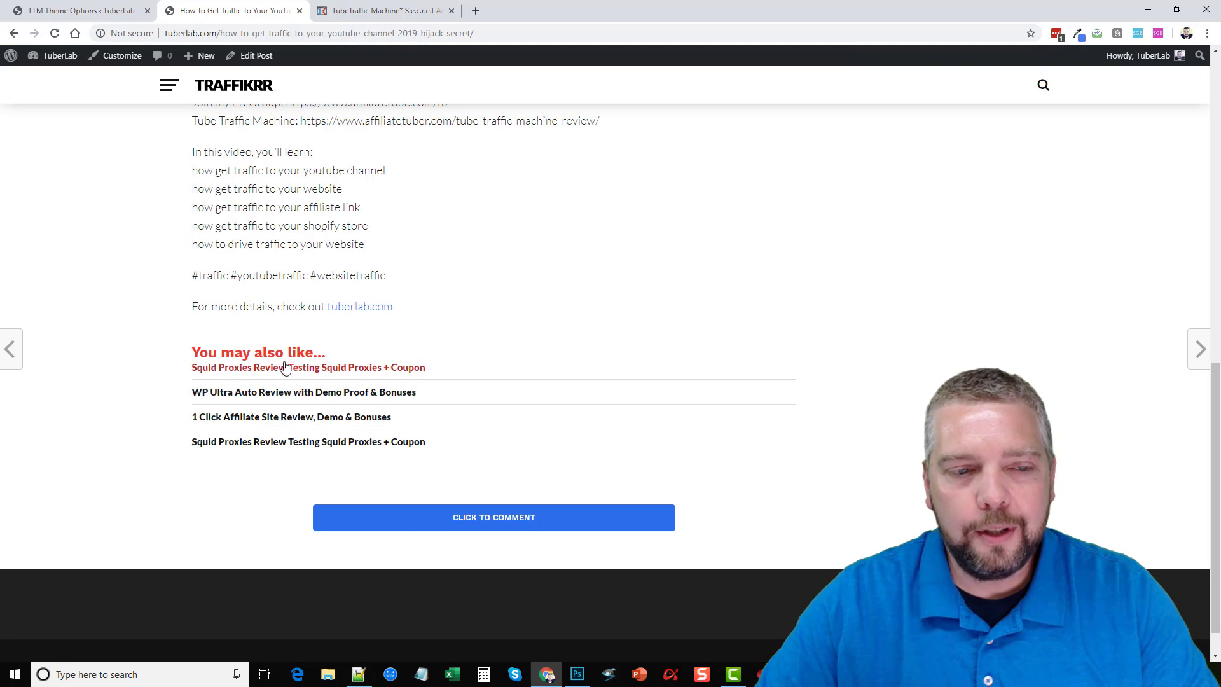
pyautogui.scroll(5, 279, 372)
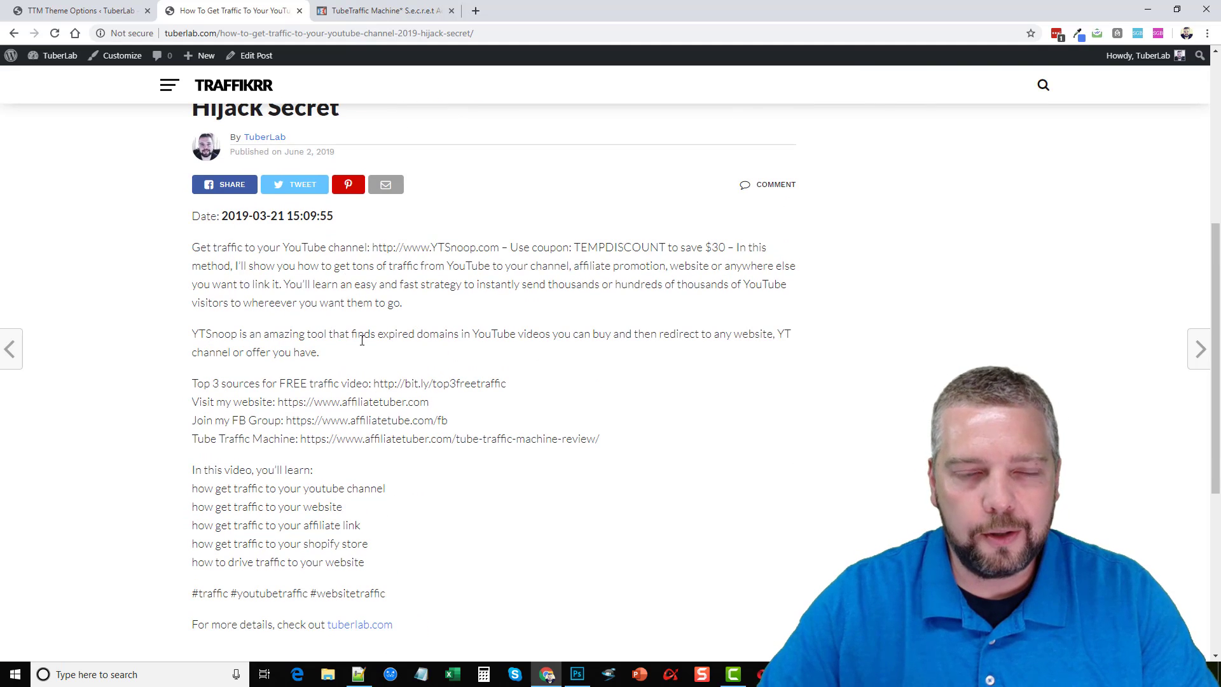
pyautogui.scroll(-6, 294, 376)
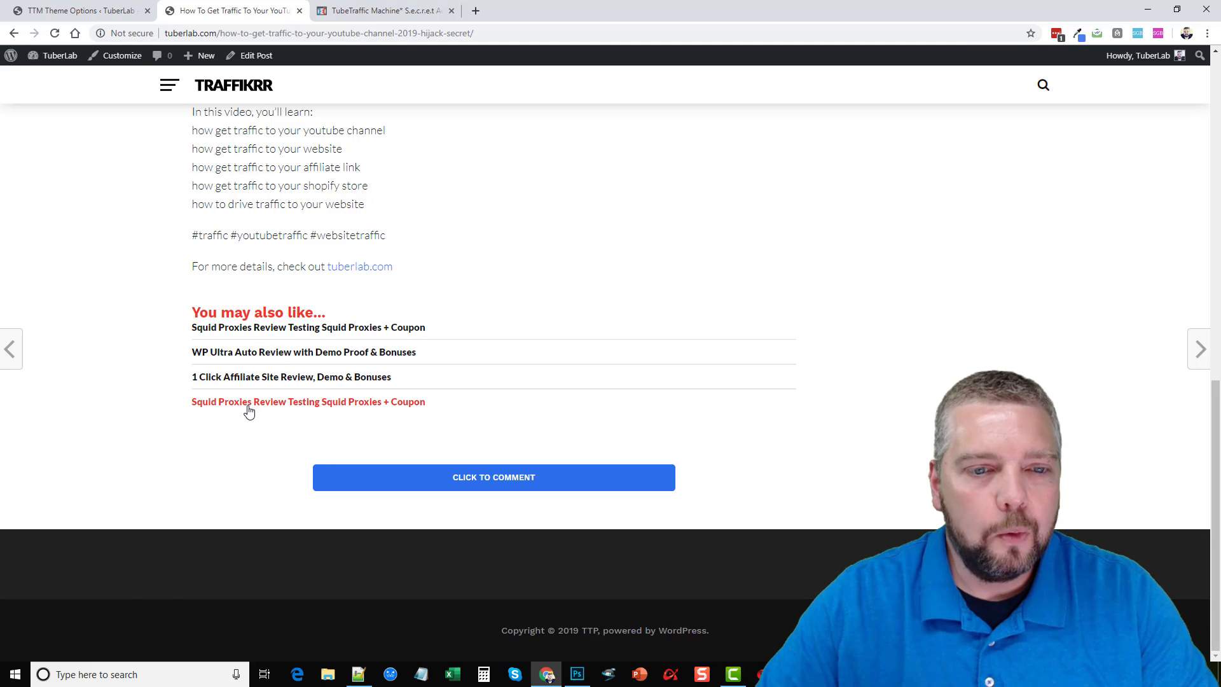
pyautogui.scroll(15, 245, 408)
# Set the Theme Layout to Default and save all changes.
pyautogui.click(96, 11)
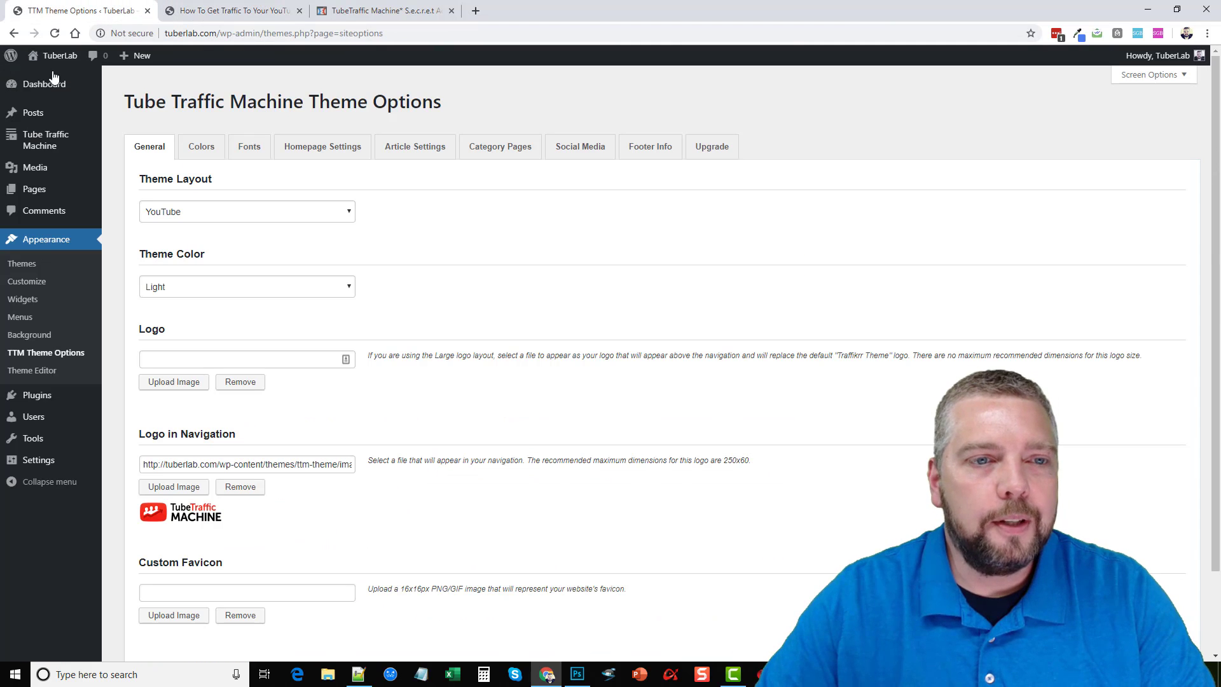
pyautogui.click(211, 213)
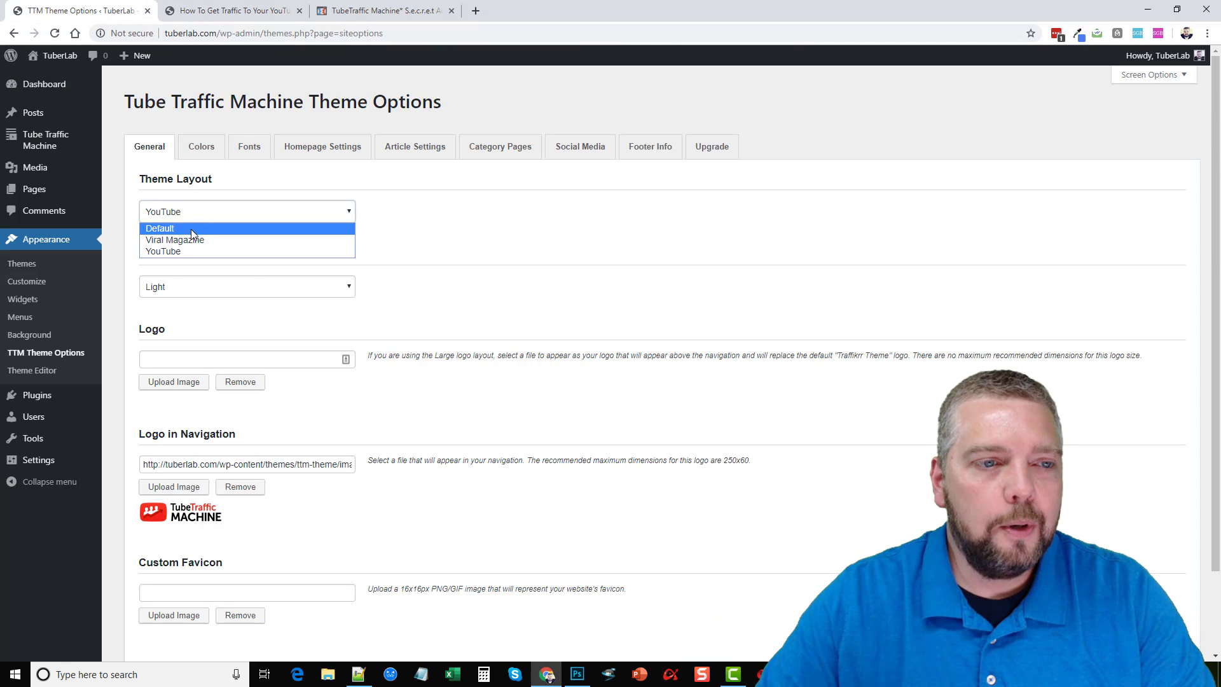
pyautogui.click(191, 228)
pyautogui.scroll(-2, 202, 528)
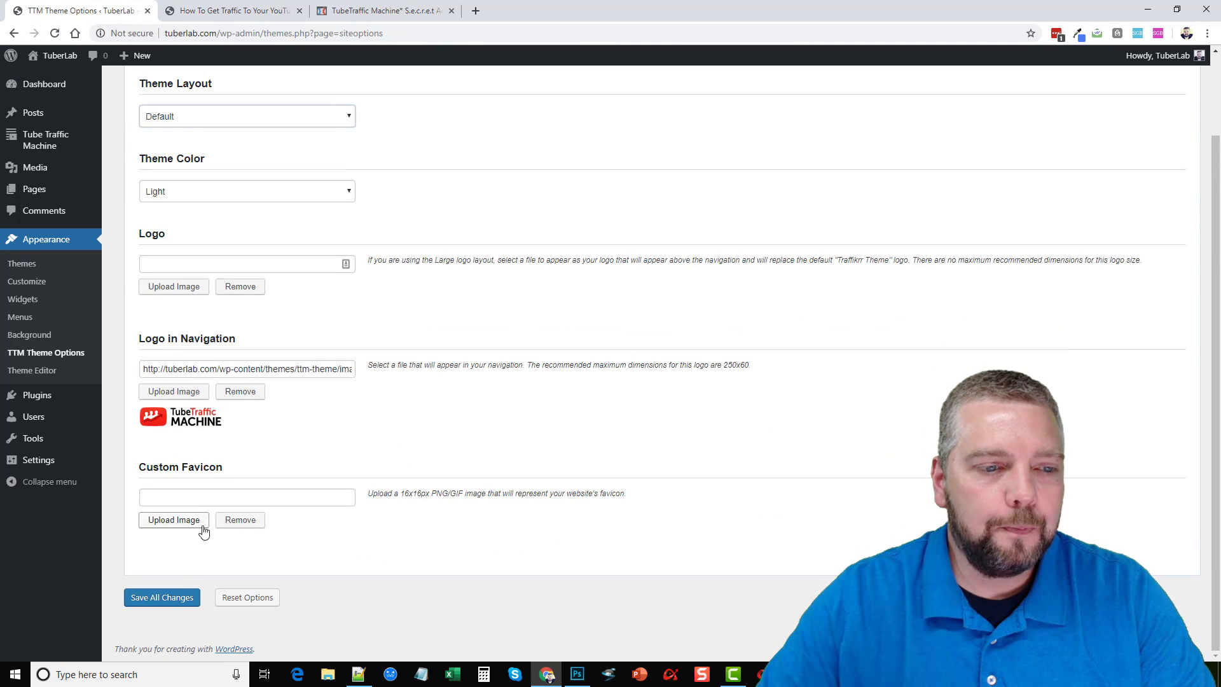
pyautogui.click(167, 597)
# Reload the site to see the TubeTraffic Machine header over the video grid.
pyautogui.click(232, 11)
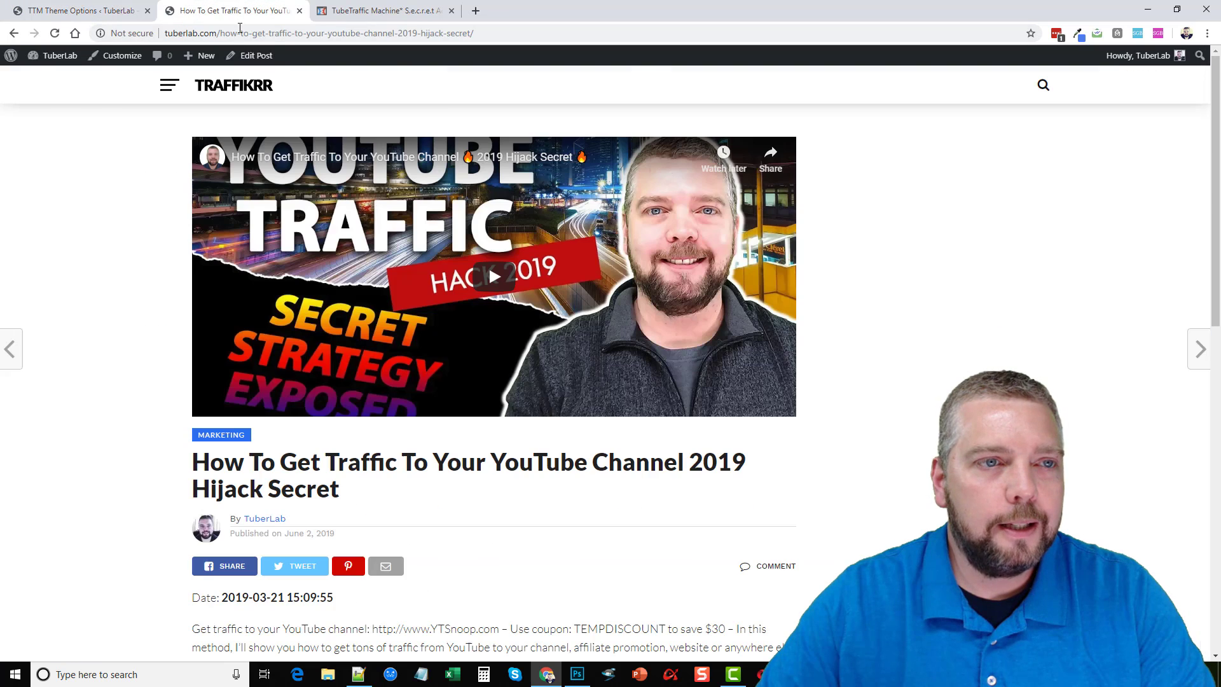
pyautogui.click(54, 34)
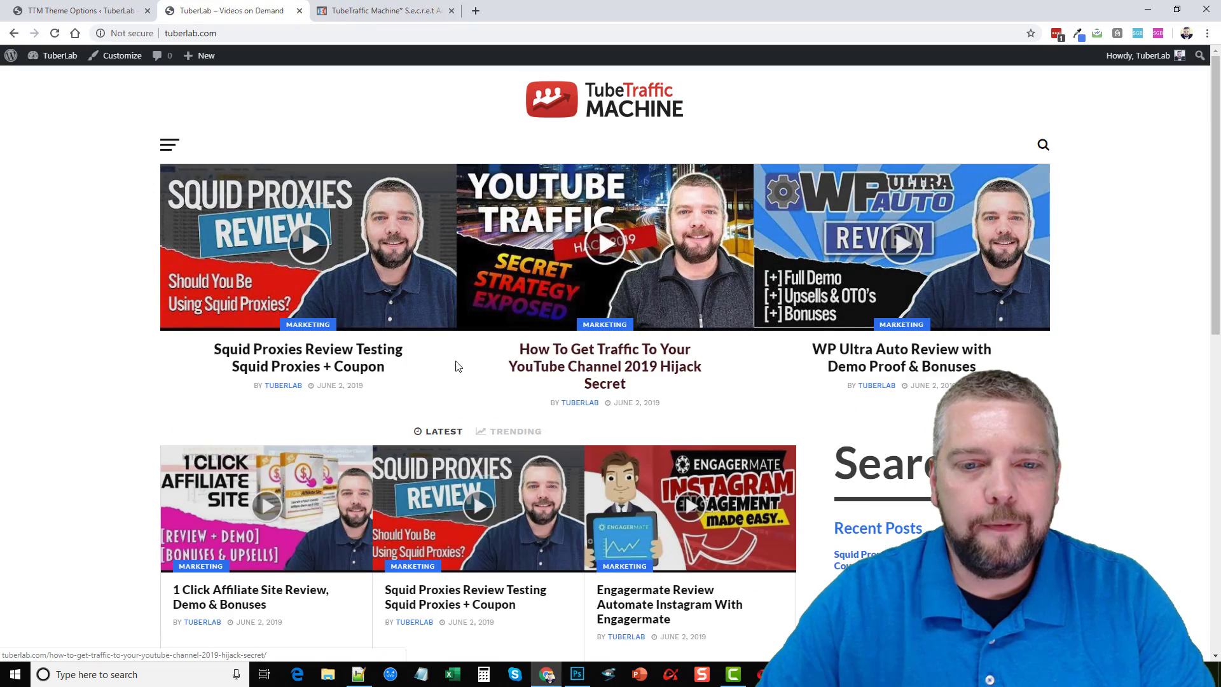
pyautogui.scroll(-3, 557, 331)
pyautogui.scroll(-2, 557, 331)
pyautogui.scroll(5, 561, 335)
pyautogui.scroll(-5, 601, 344)
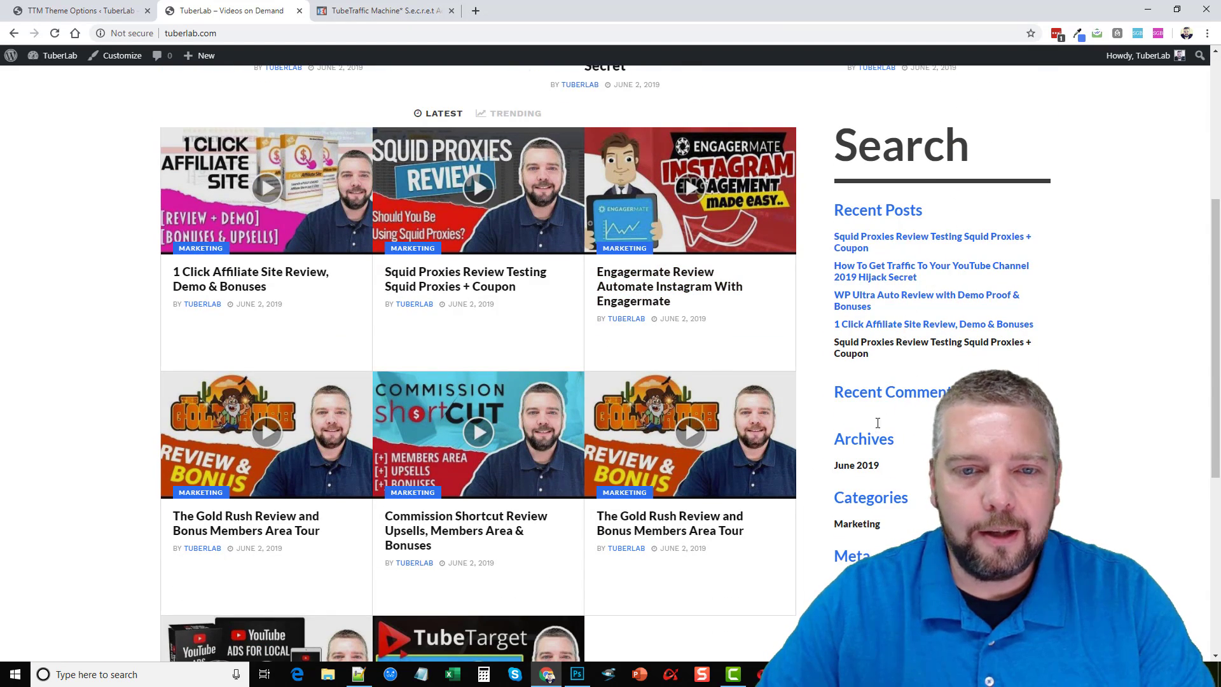
pyautogui.scroll(-4, 504, 516)
pyautogui.scroll(9, 504, 517)
# Set the Theme Layout to Viral Magazine and save all changes.
pyautogui.click(89, 7)
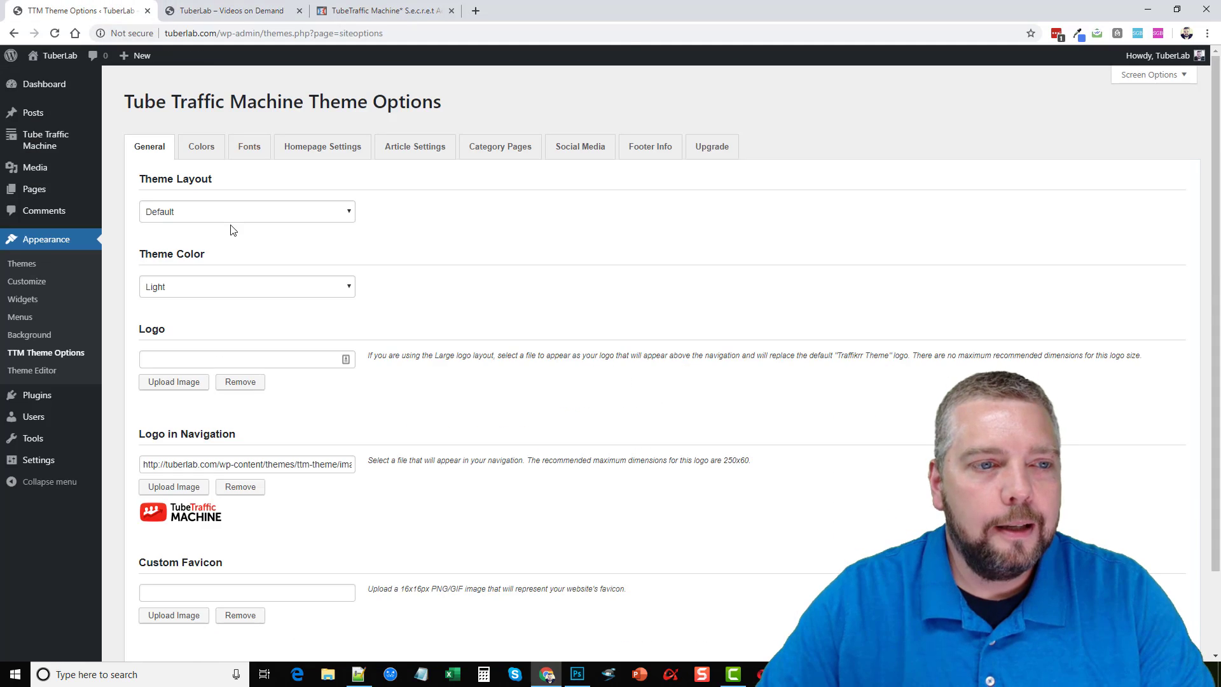
pyautogui.click(235, 210)
pyautogui.click(210, 237)
pyautogui.scroll(-2, 219, 381)
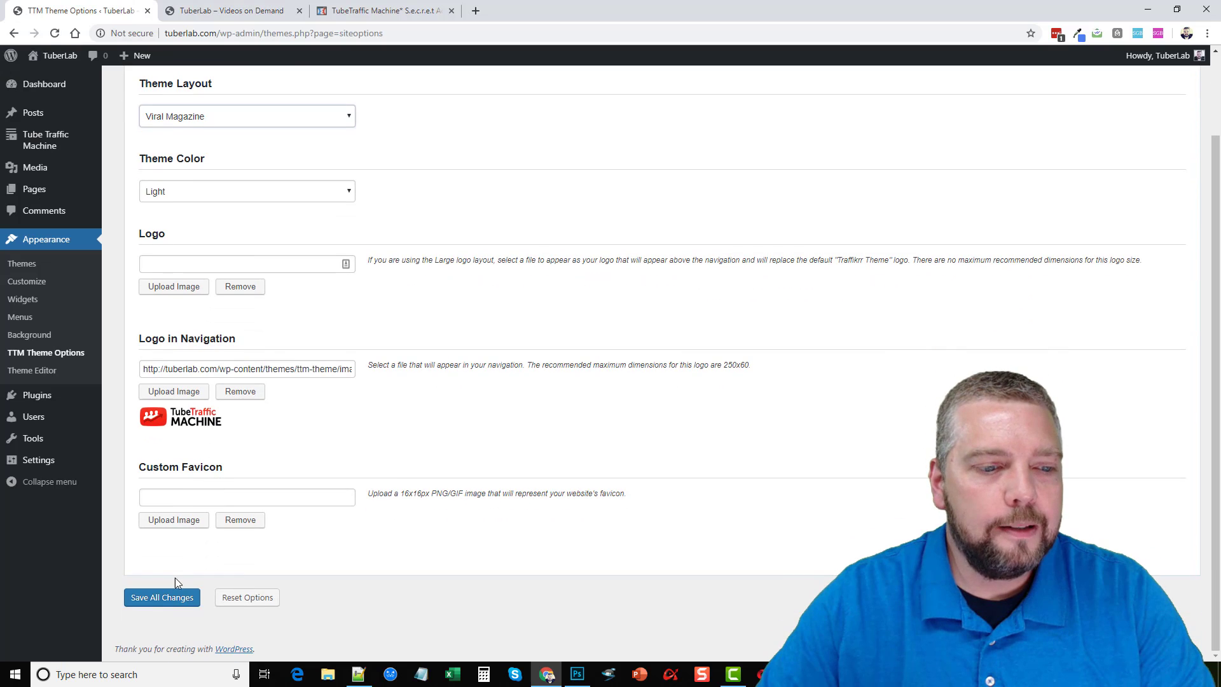
pyautogui.click(162, 597)
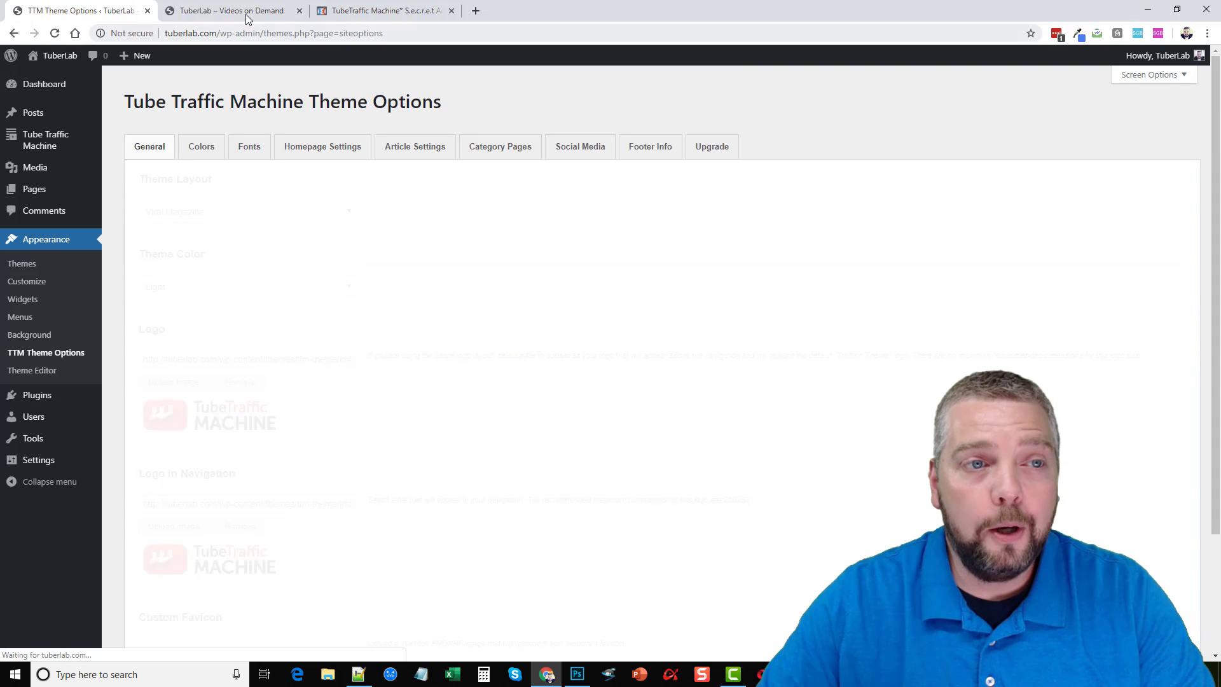
# Reload the site to see the red menu bar, video strip and ad placeholders.
pyautogui.click(232, 10)
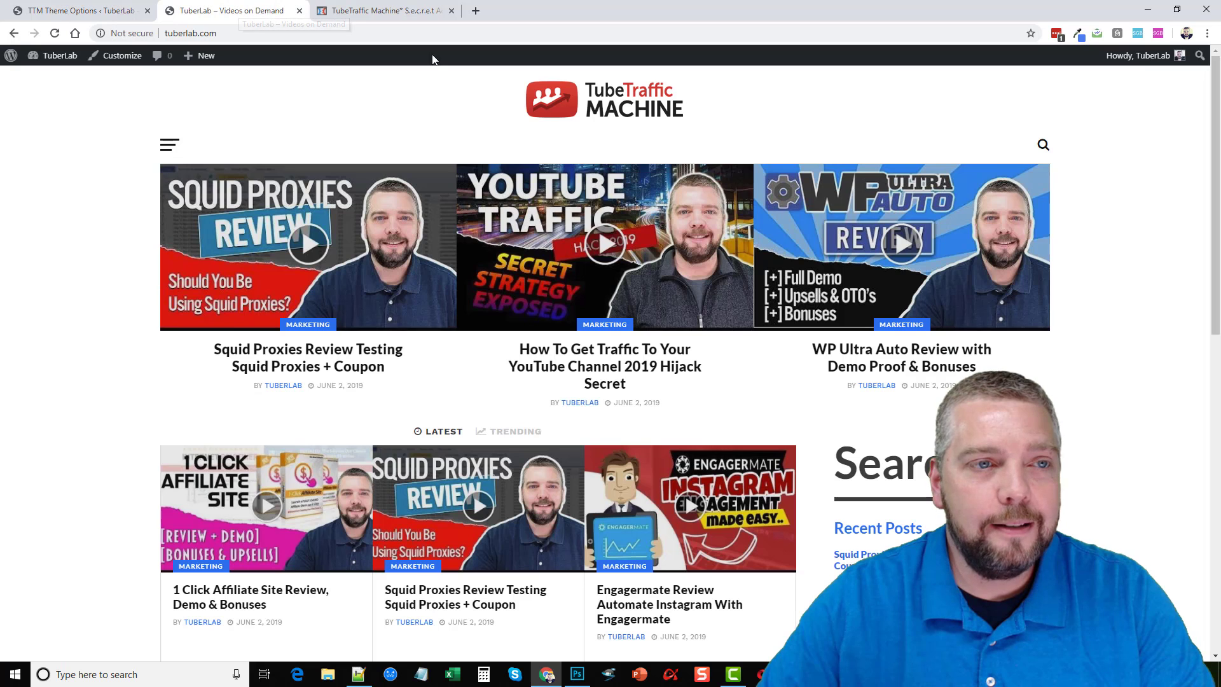
pyautogui.click(55, 33)
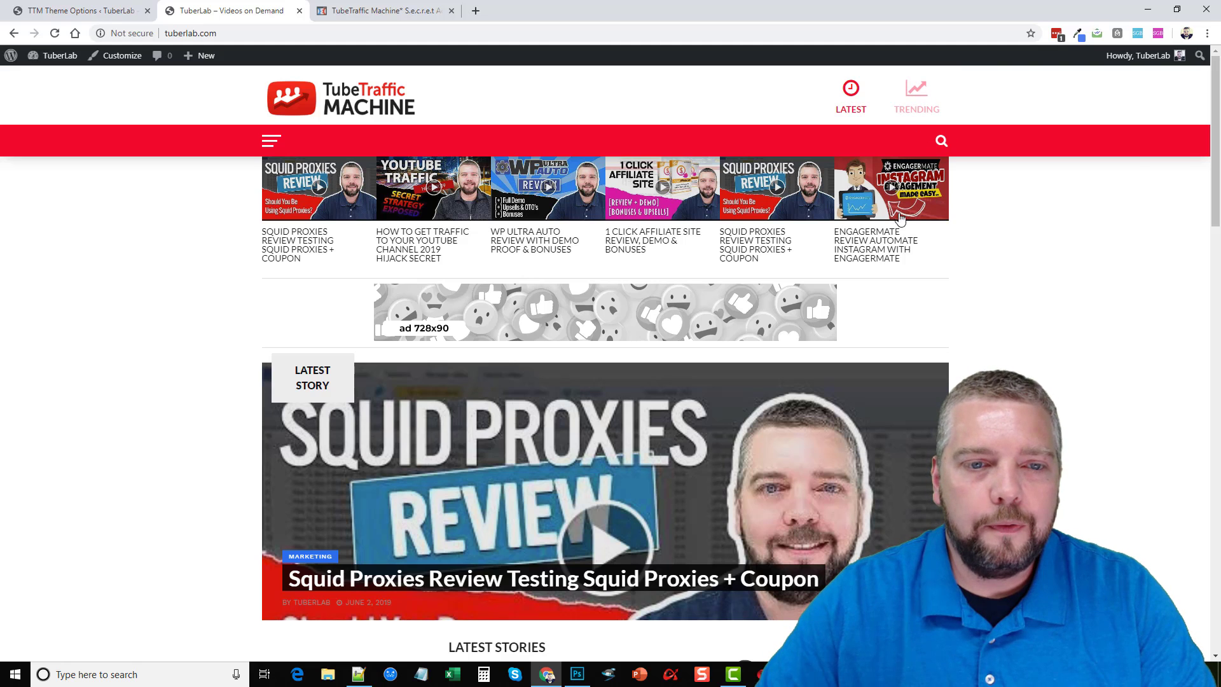
pyautogui.scroll(-8, 652, 255)
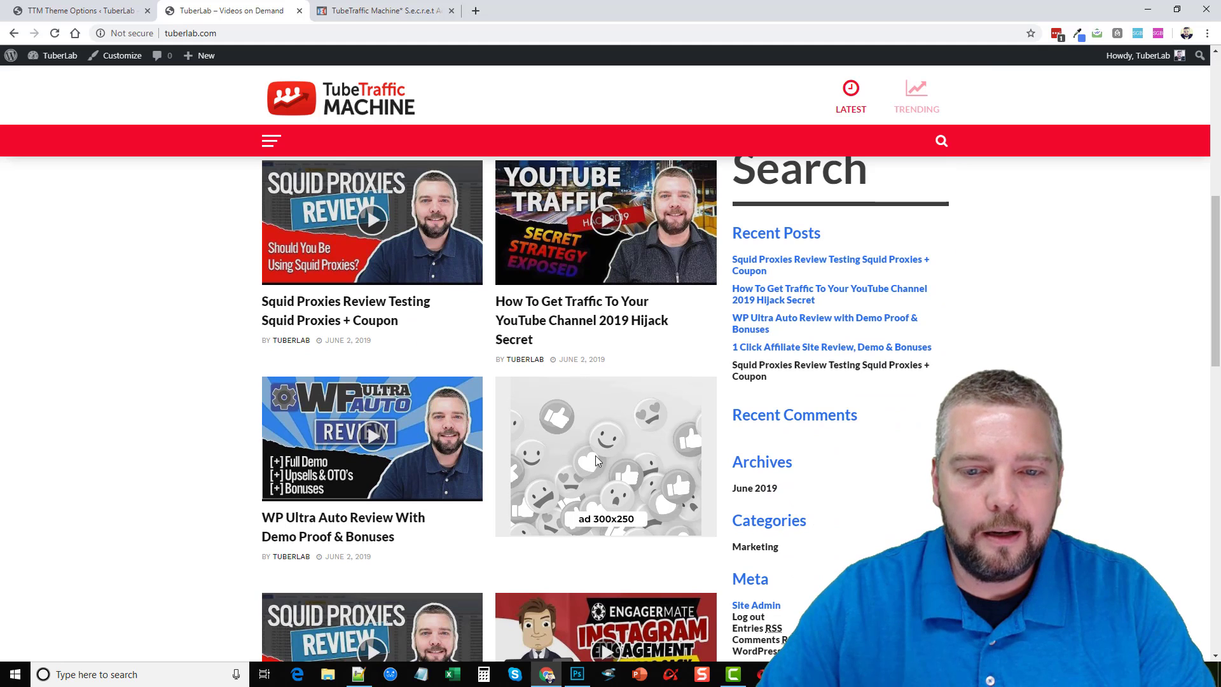
pyautogui.scroll(-7, 597, 481)
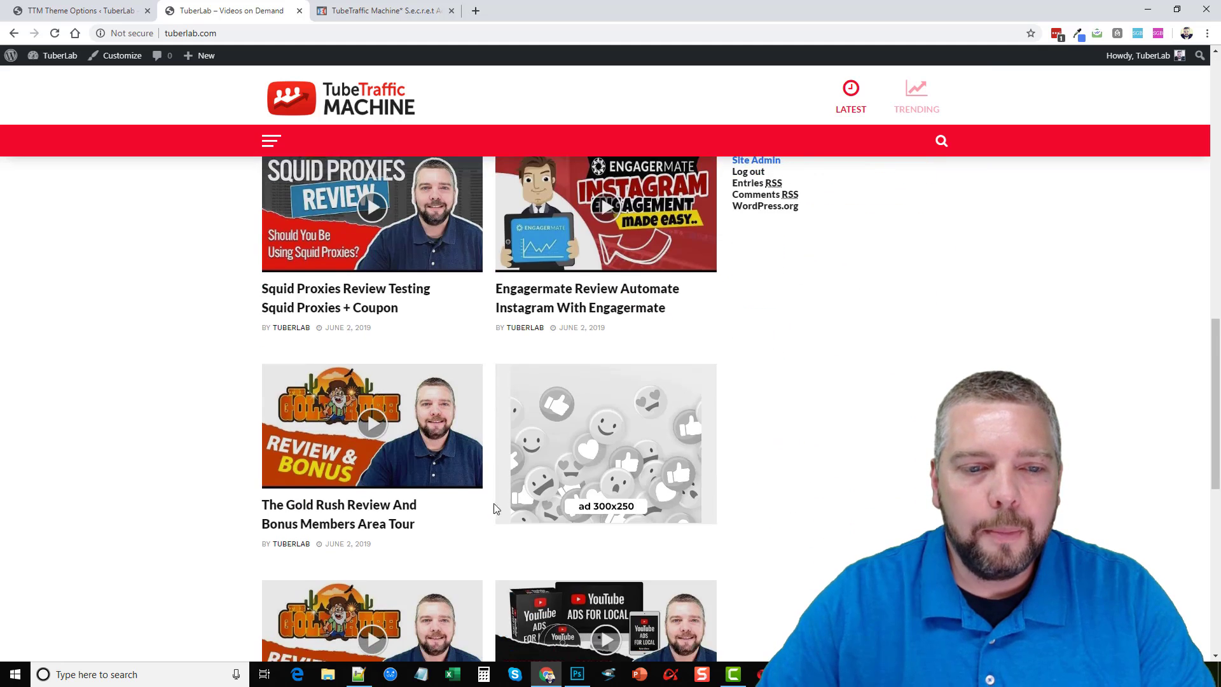
pyautogui.scroll(7, 487, 520)
# Open the Squid Proxies review post to see it in the Viral Magazine layout.
pyautogui.click(627, 316)
pyautogui.scroll(-4, 291, 316)
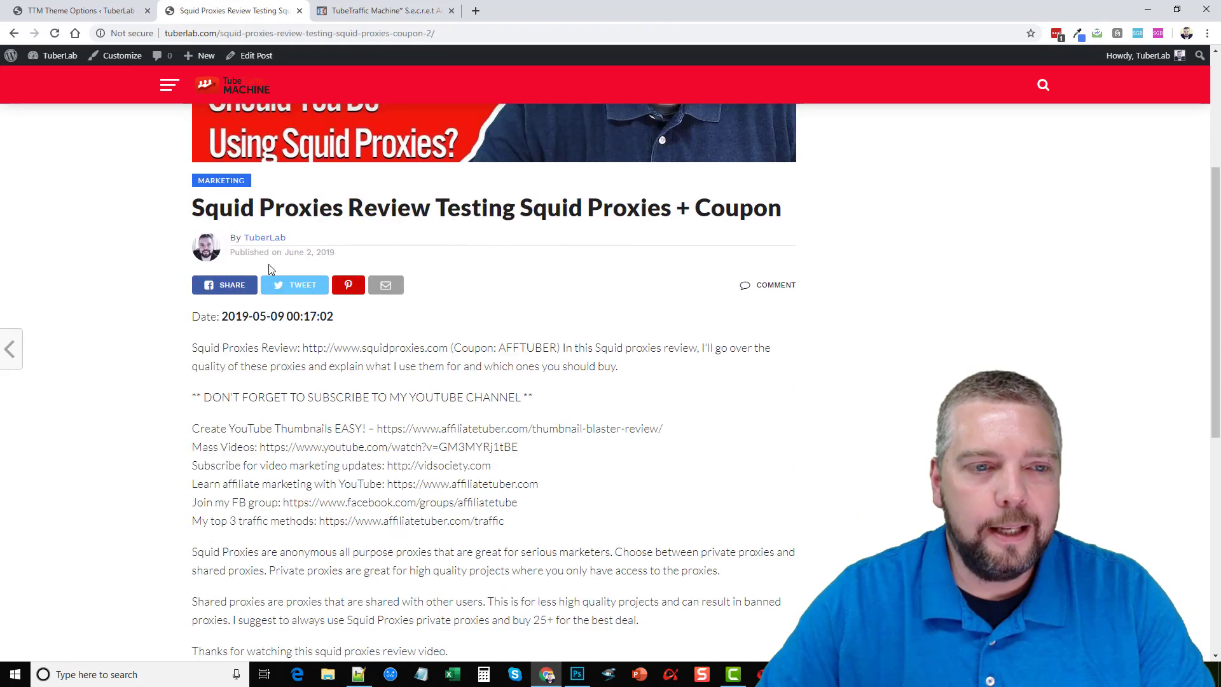
pyautogui.scroll(-8, 431, 318)
pyautogui.scroll(9, 527, 381)
pyautogui.scroll(3, 500, 348)
pyautogui.click(99, 14)
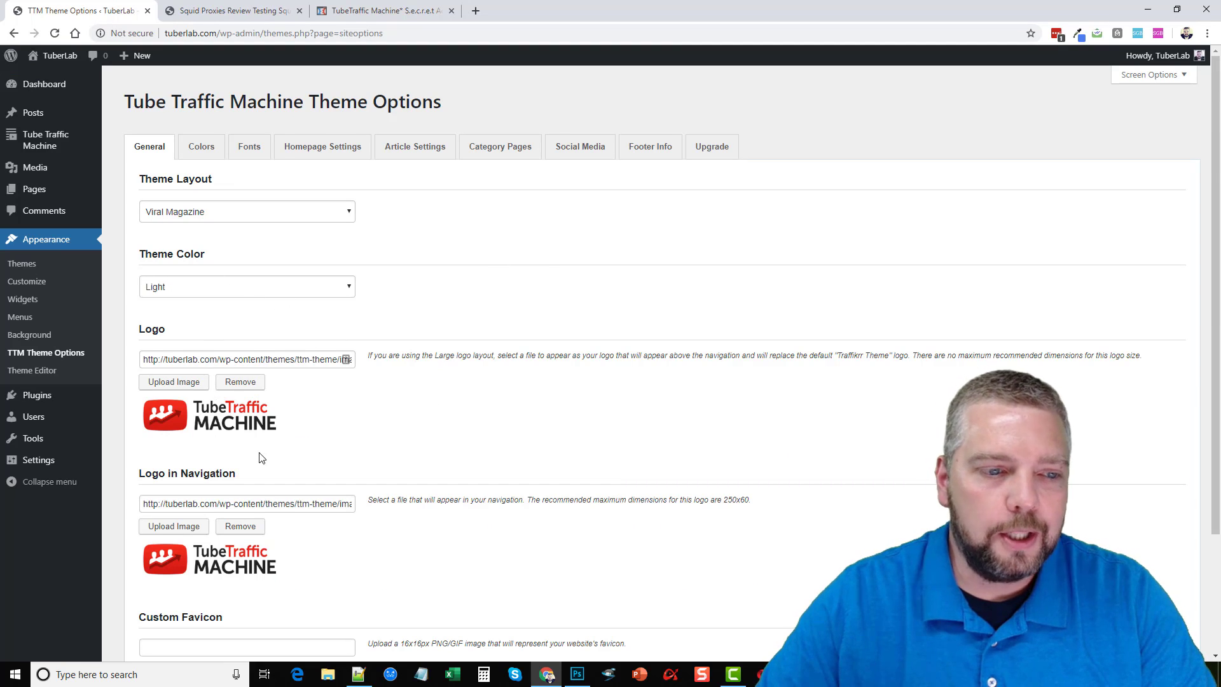
# Review the Colors, Fonts and Homepage Settings sections of Theme Options.
pyautogui.scroll(-3, 261, 458)
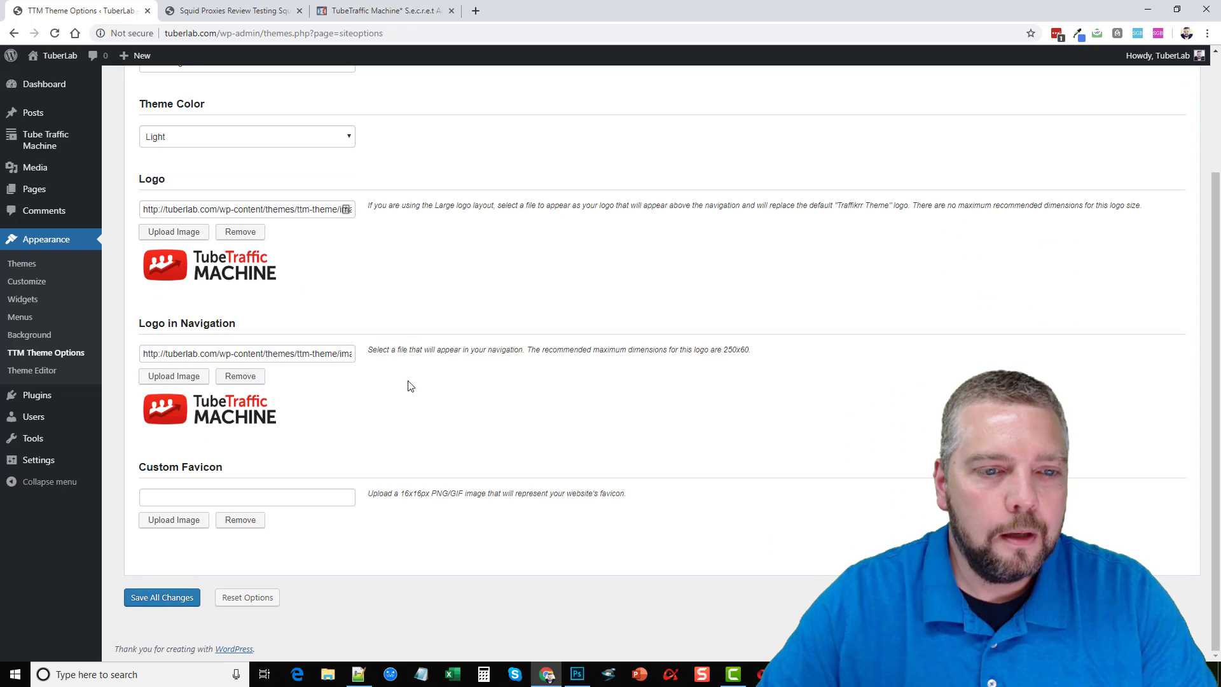
pyautogui.scroll(3, 254, 356)
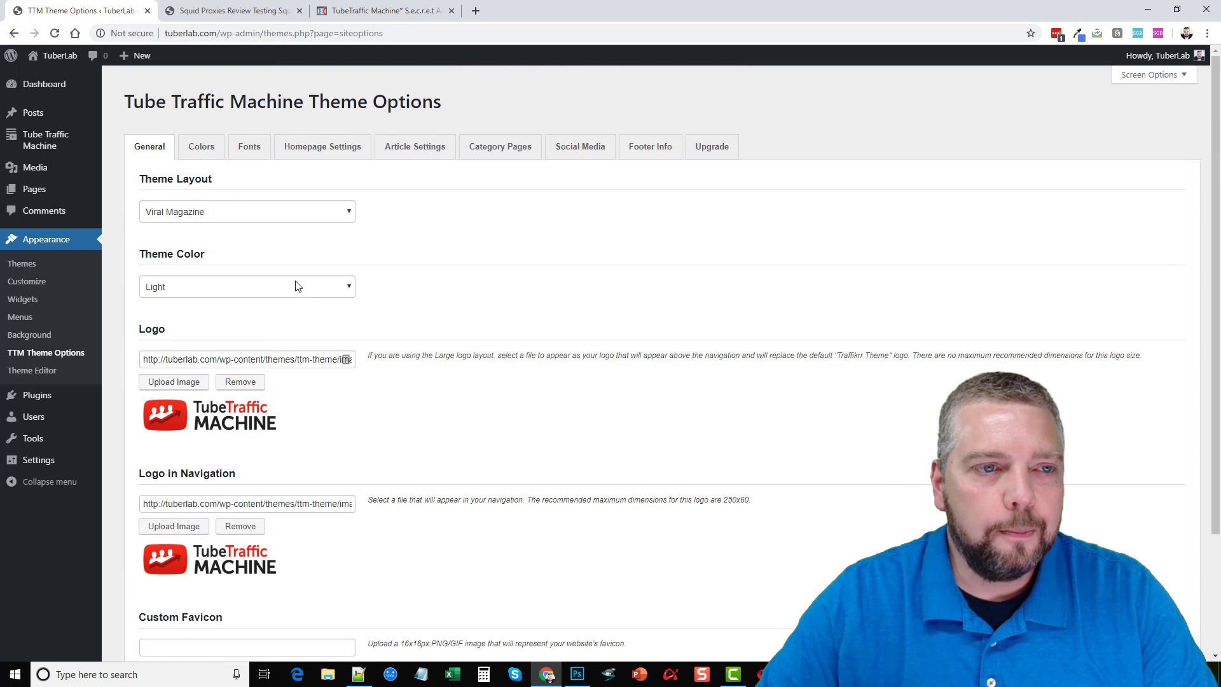
pyautogui.click(199, 148)
pyautogui.click(247, 152)
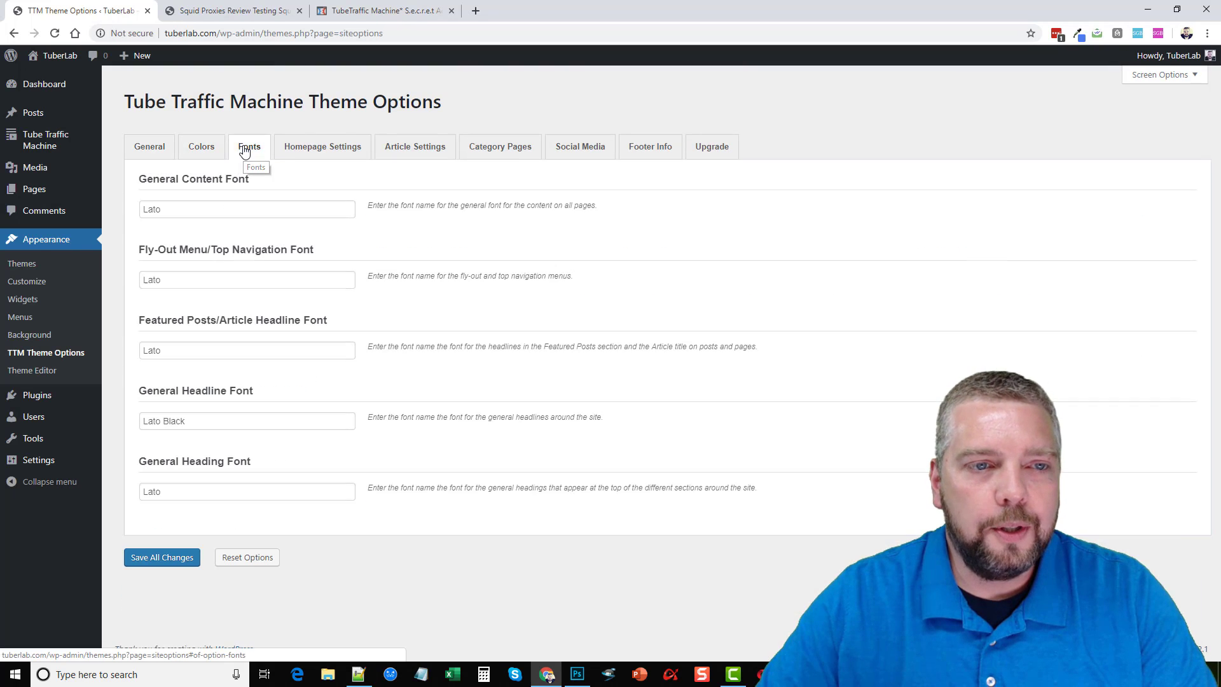
pyautogui.click(310, 154)
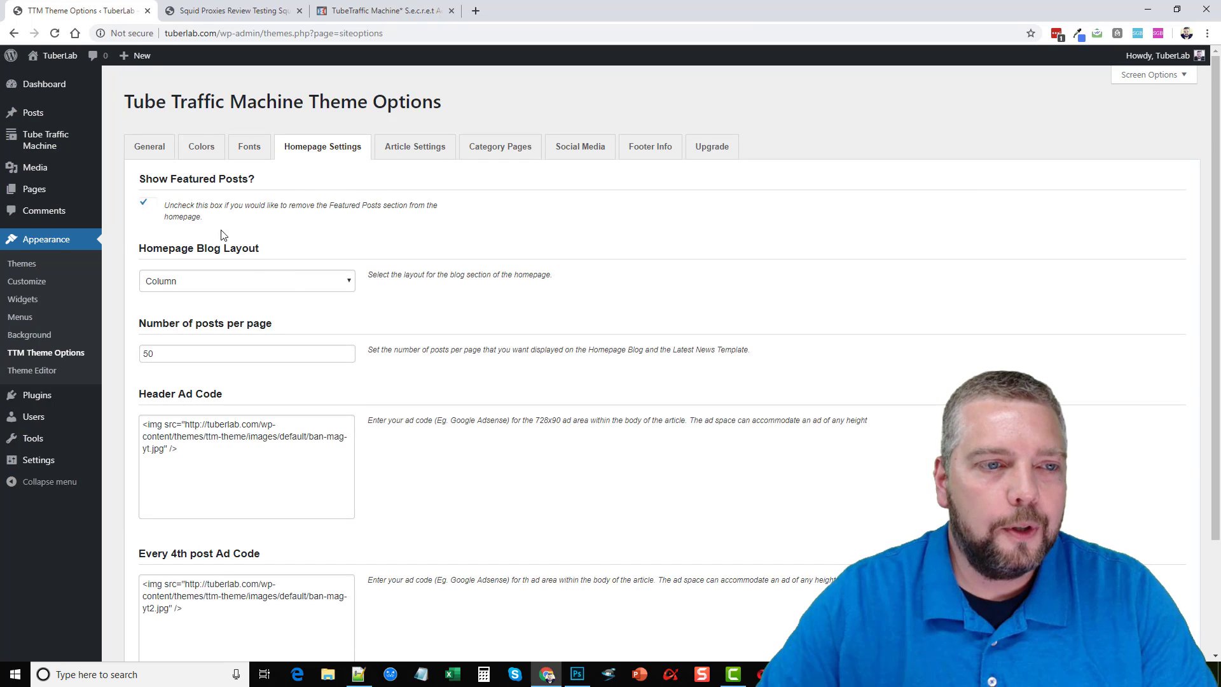
pyautogui.scroll(-2, 286, 343)
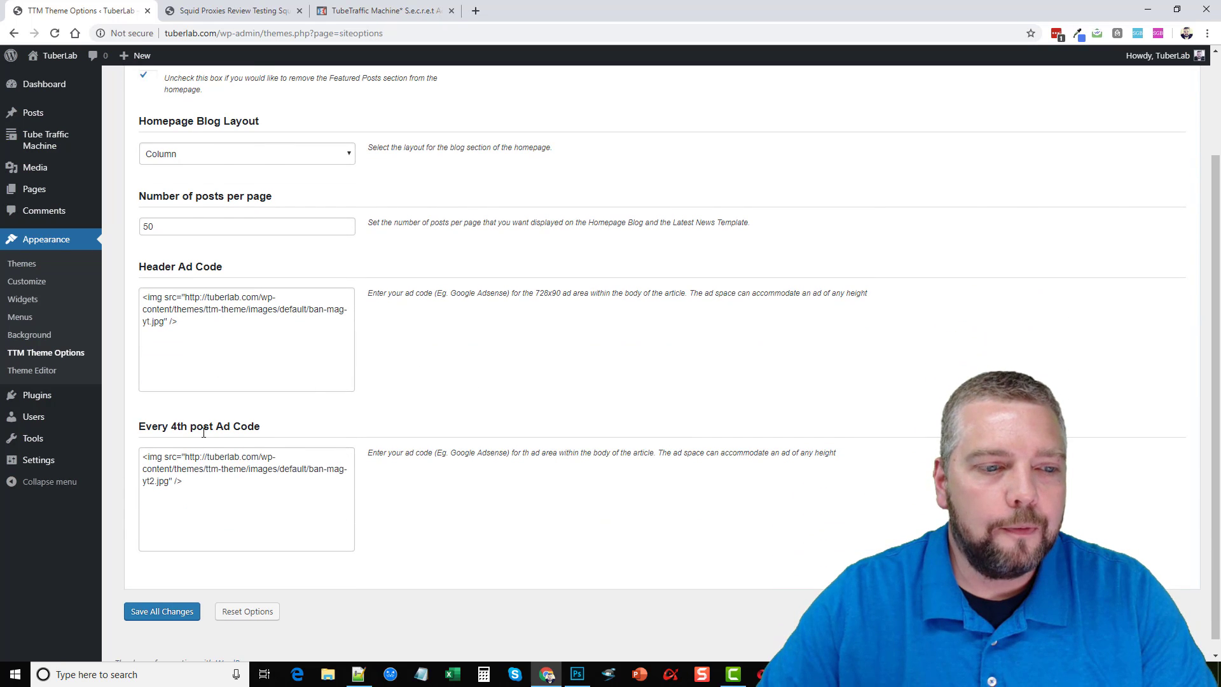
pyautogui.scroll(2, 154, 205)
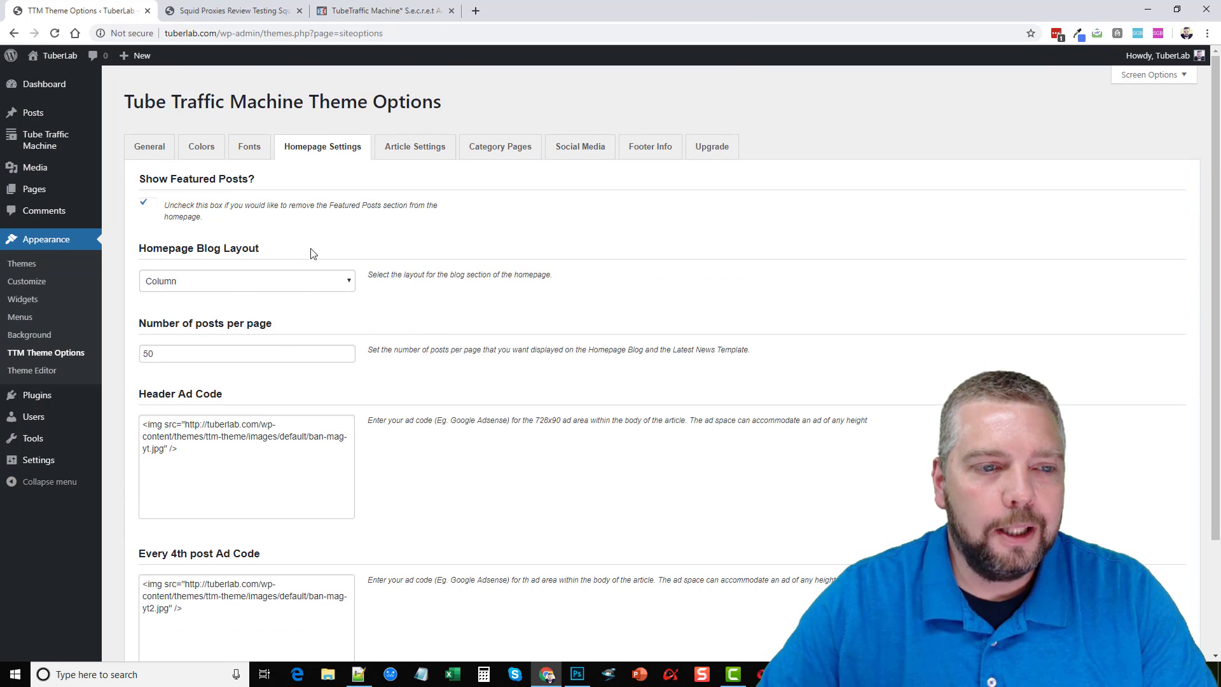
# Review Article, Category, Social Media and Footer settings, ending at Upgrade's empty licence field.
pyautogui.click(412, 148)
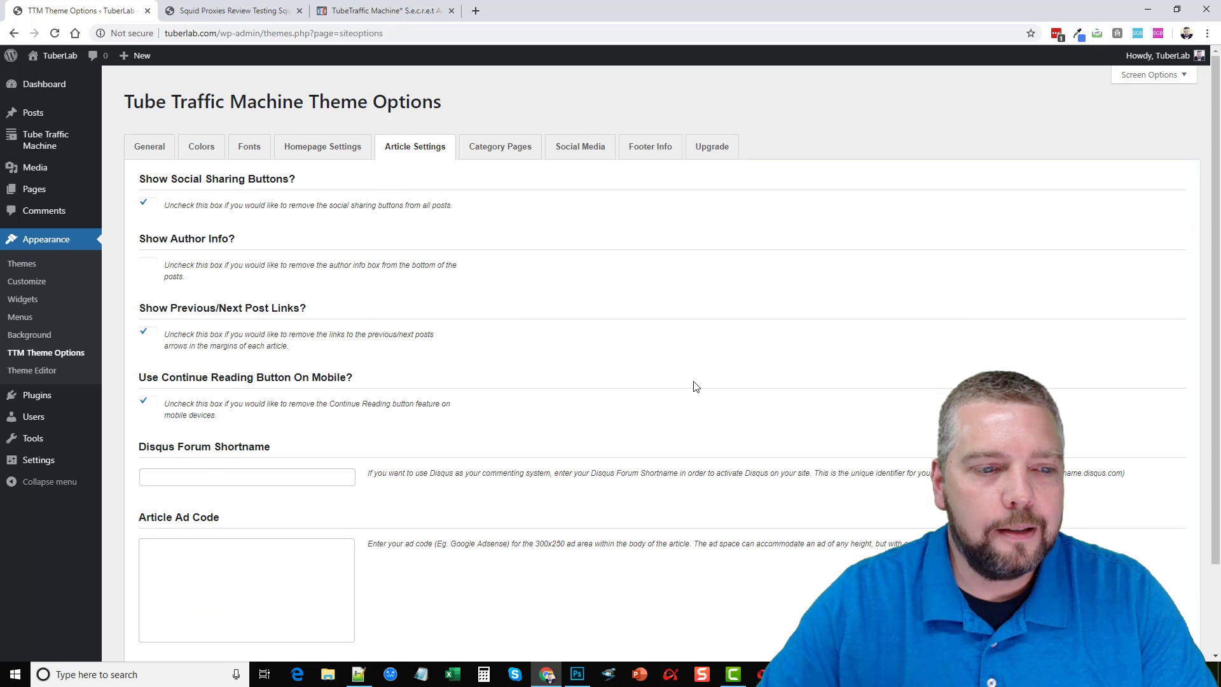
pyautogui.click(500, 150)
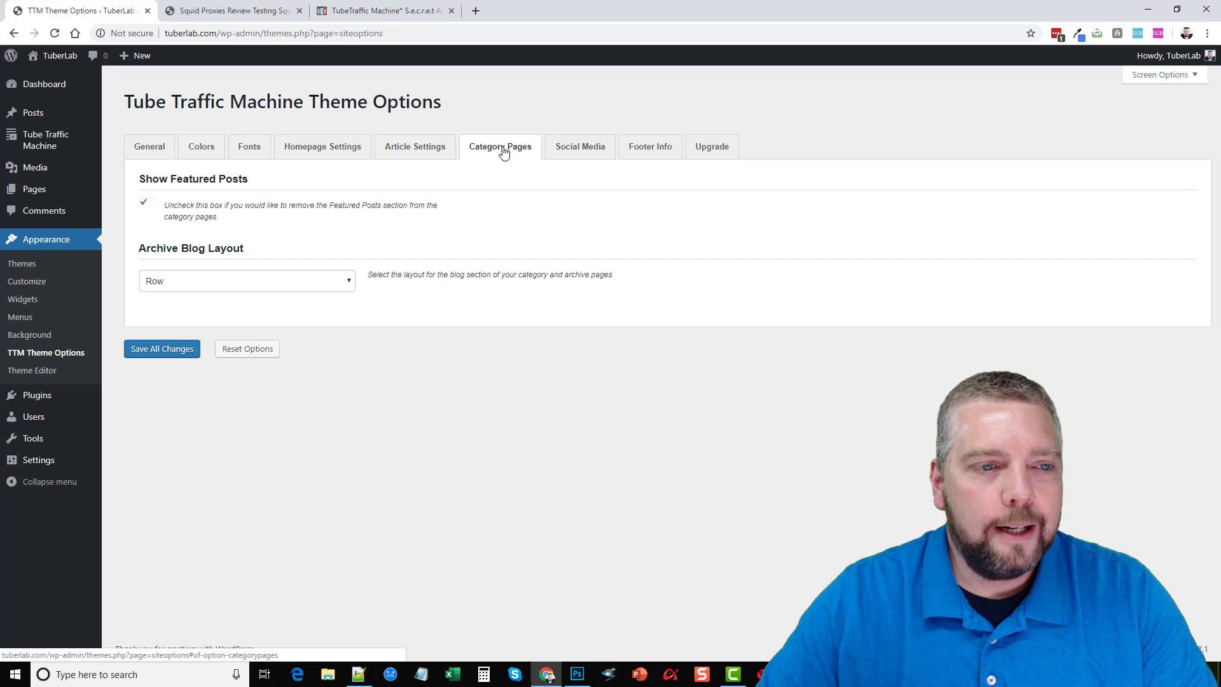
pyautogui.click(587, 151)
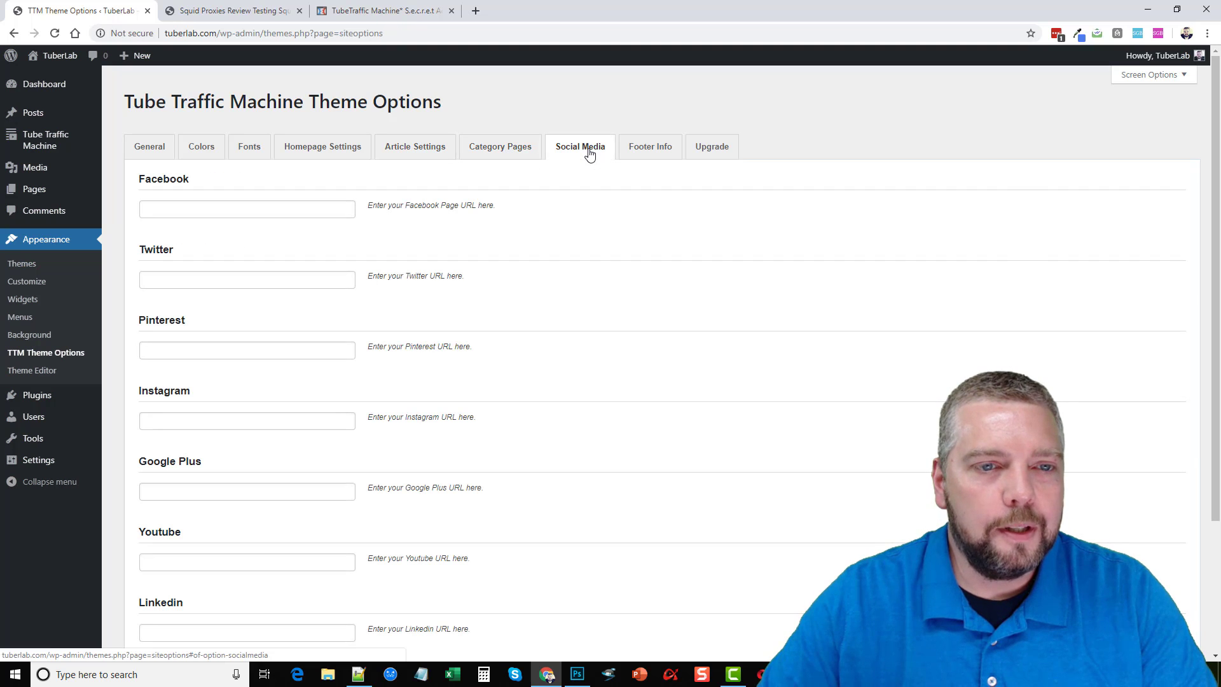
pyautogui.click(652, 152)
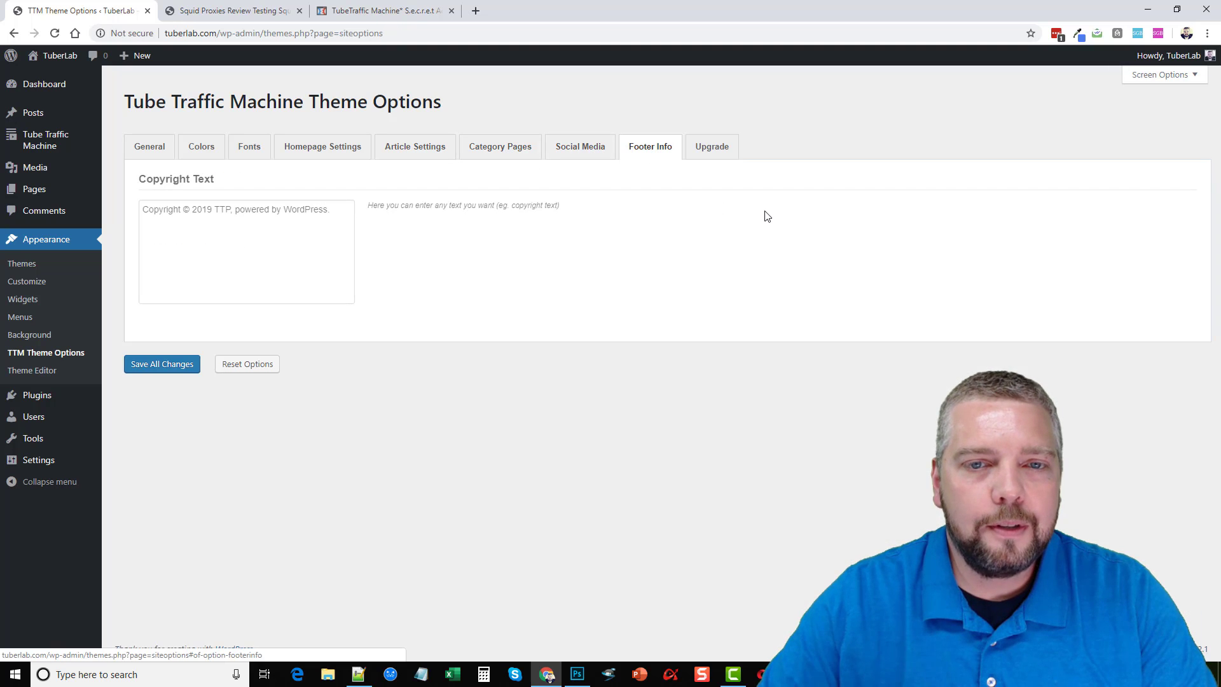
pyautogui.click(713, 151)
pyautogui.moveTo(283, 179); pyautogui.dragTo(284, 179)
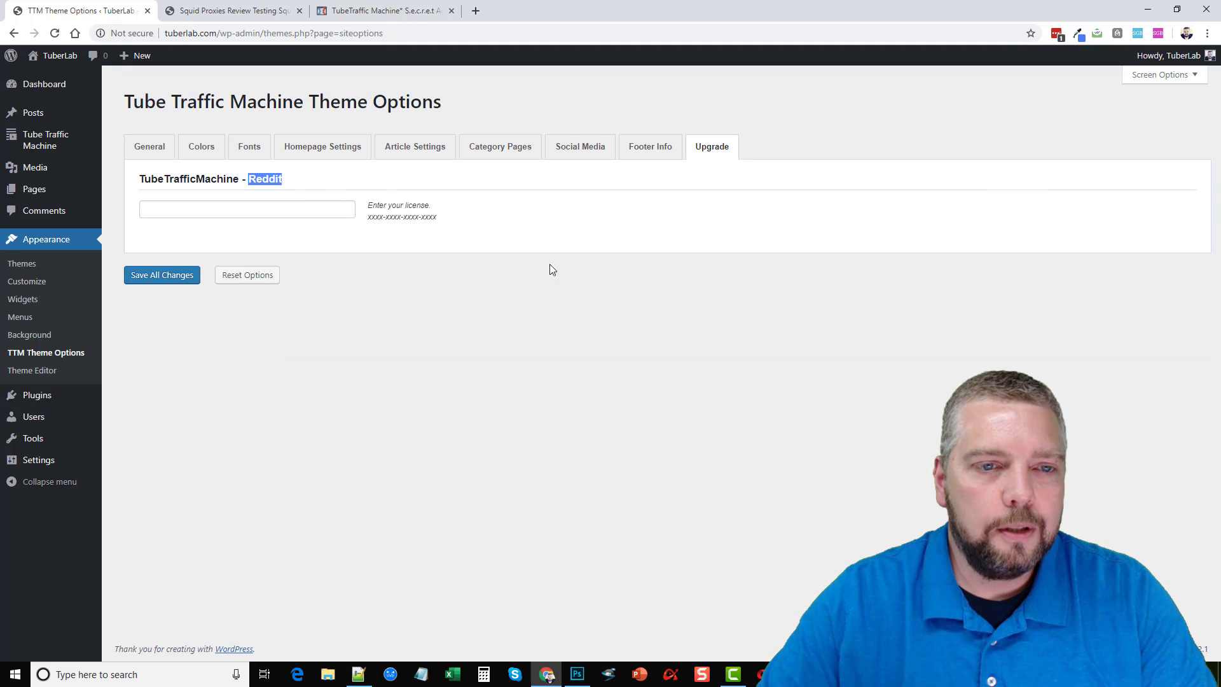
pyautogui.click(402, 262)
pyautogui.click(173, 203)
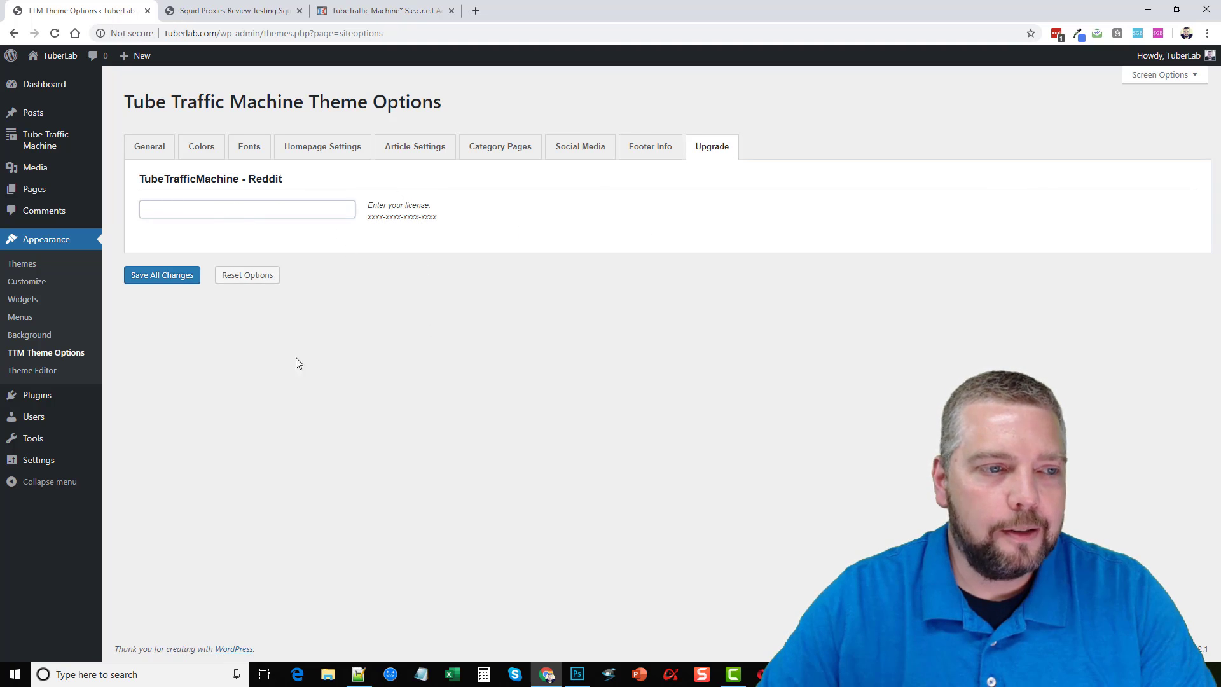
# Open Youtube Sources and inspect the Affiliate Tuber row, its source ID and actions.
pyautogui.click(38, 141)
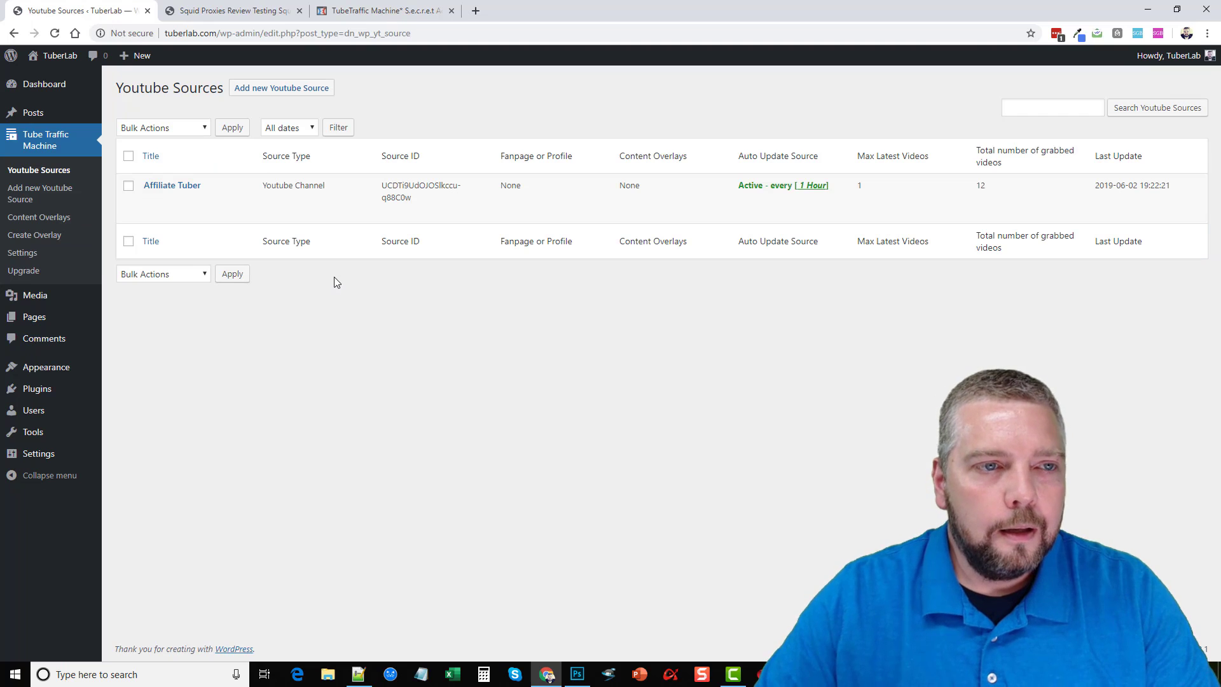
pyautogui.moveTo(185, 197)
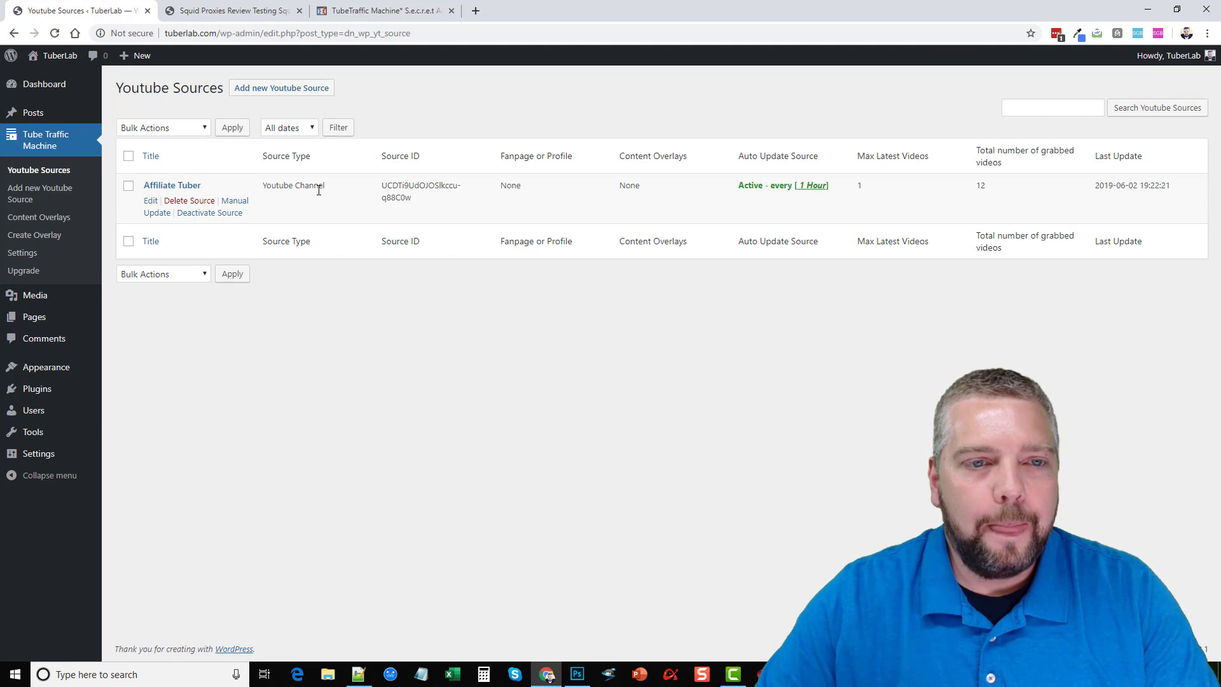
pyautogui.moveTo(384, 185); pyautogui.dragTo(413, 200)
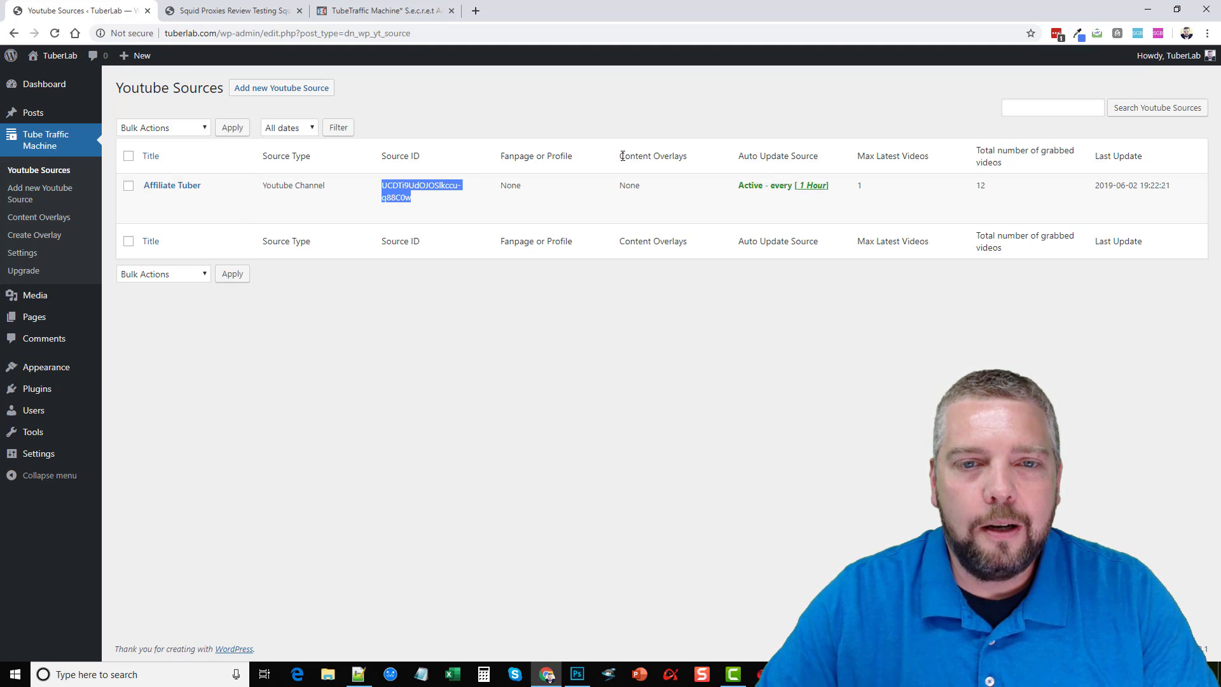
pyautogui.moveTo(621, 156); pyautogui.dragTo(687, 156)
pyautogui.click(684, 156)
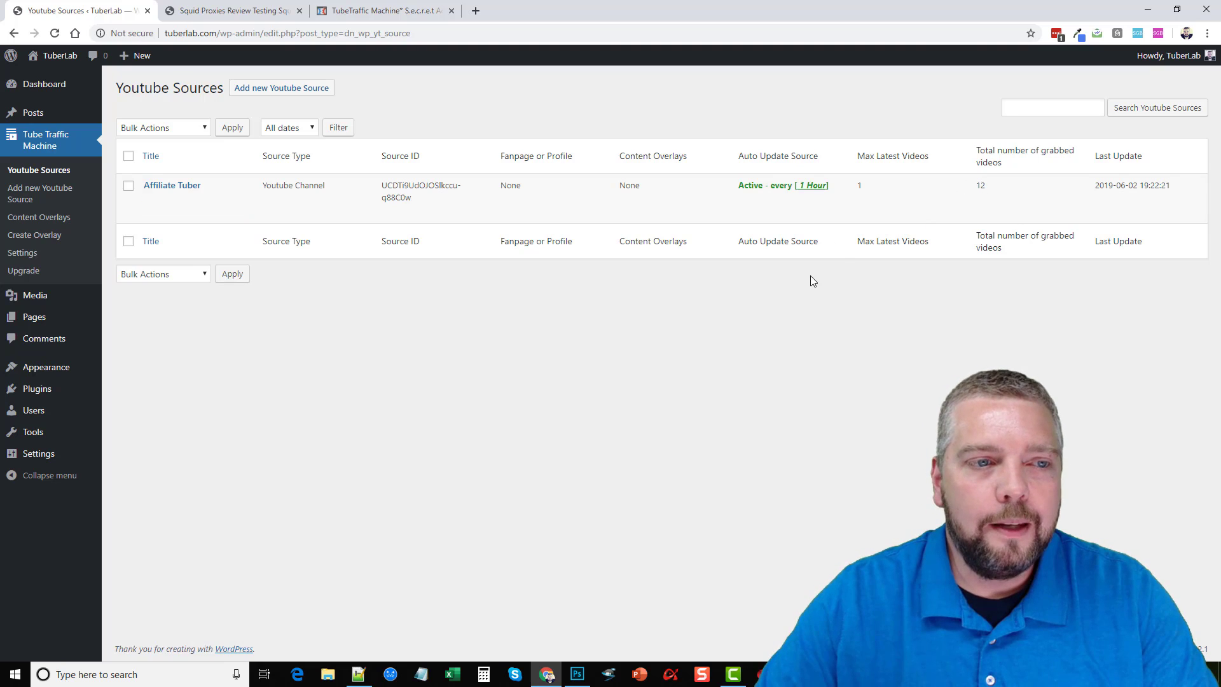
pyautogui.moveTo(333, 213)
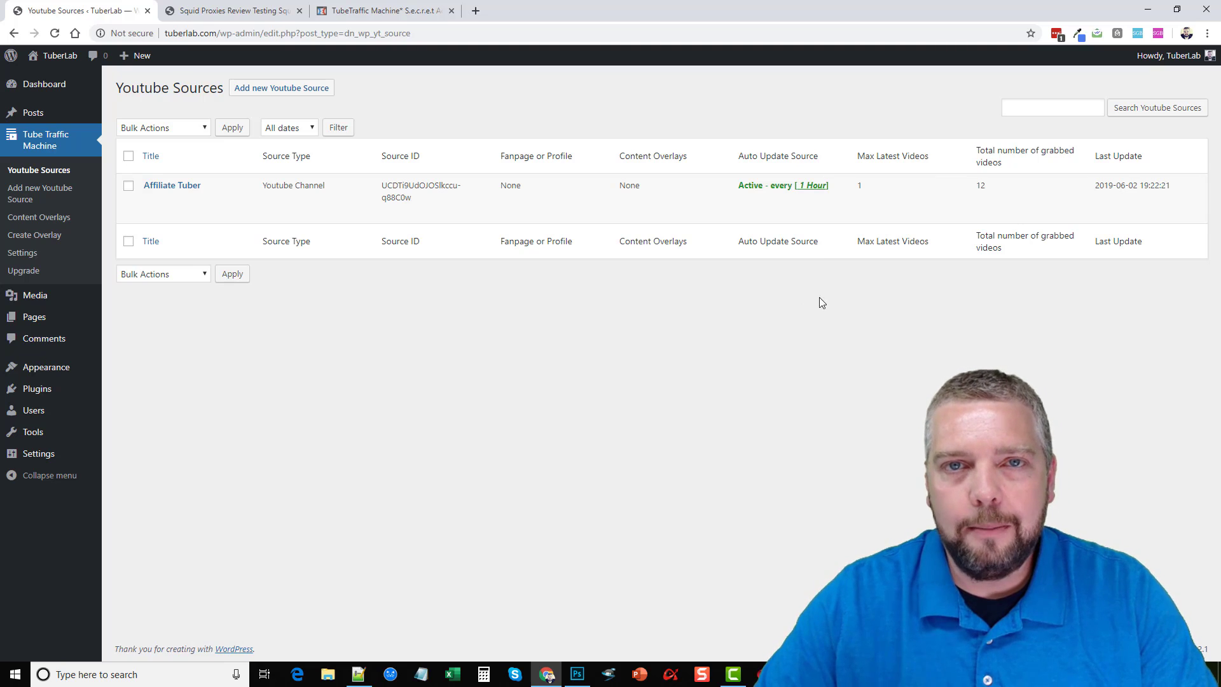
pyautogui.moveTo(808, 200)
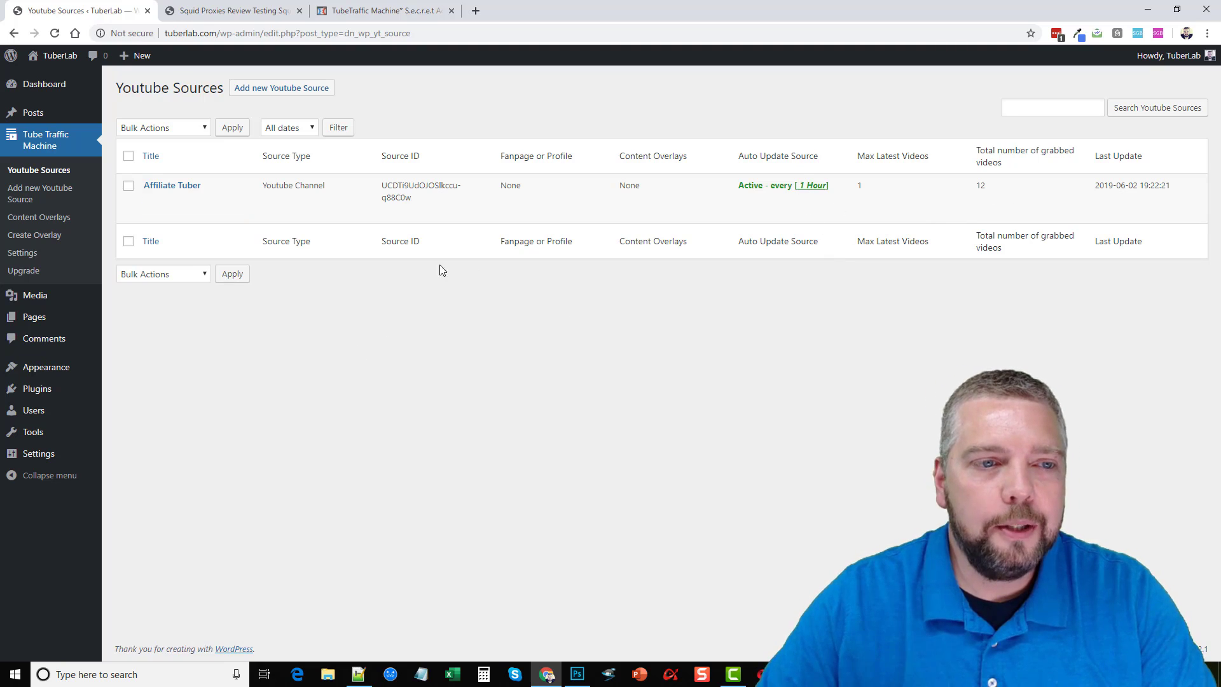
pyautogui.moveTo(891, 186)
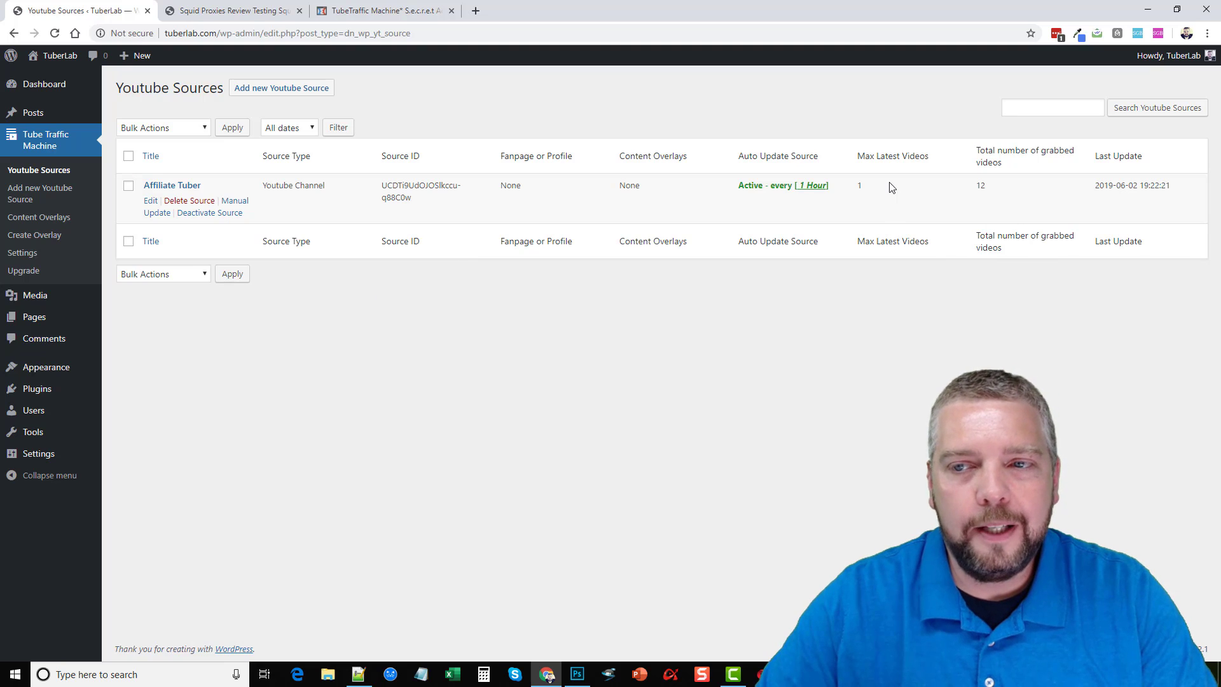
# Run a confirmed Manual Update on Affiliate Tuber, raising grabbed videos to 13.
pyautogui.click(234, 200)
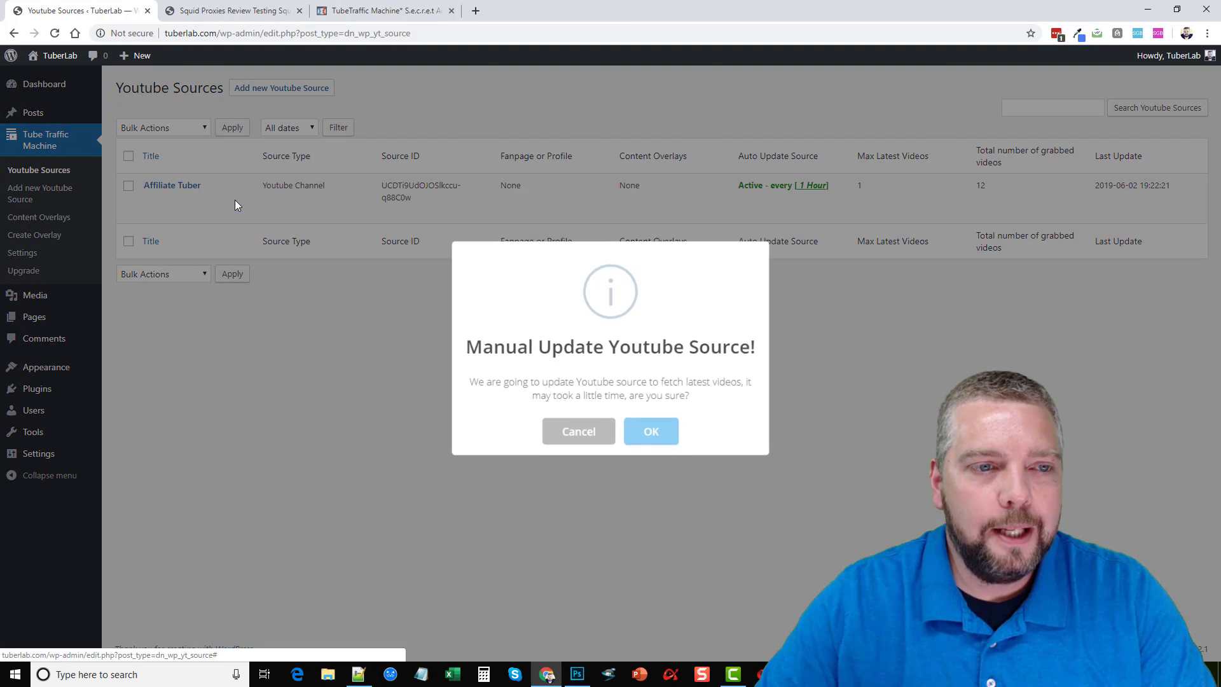
pyautogui.click(662, 441)
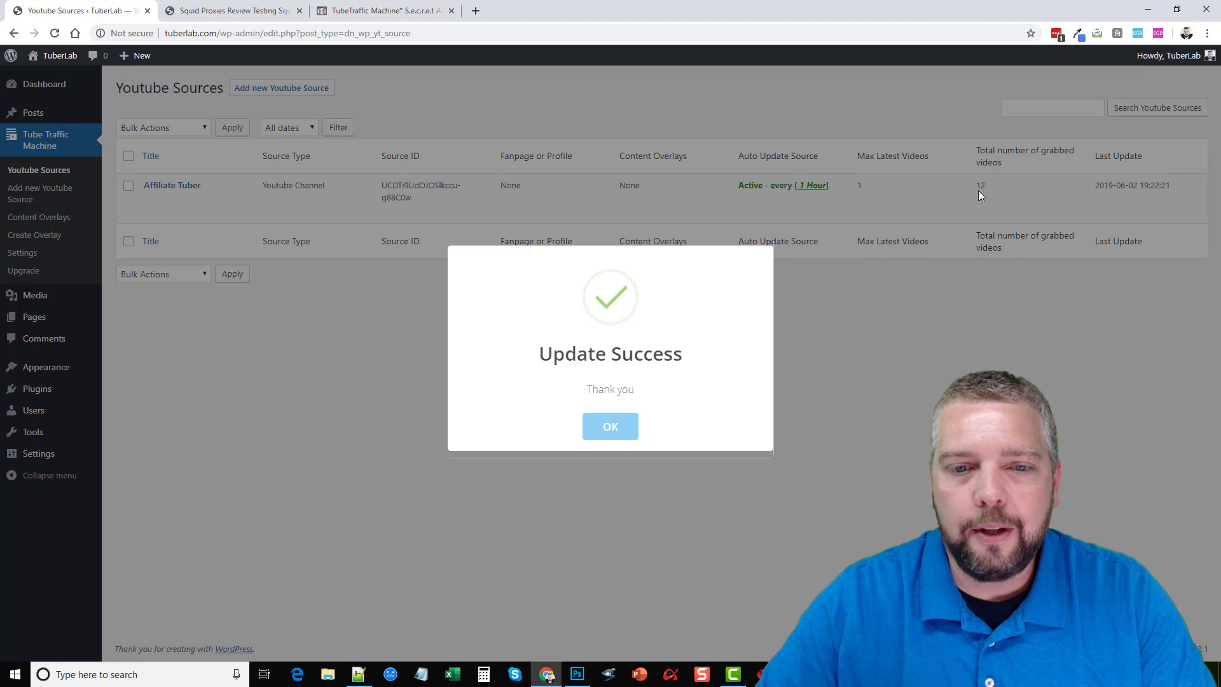
pyautogui.click(614, 427)
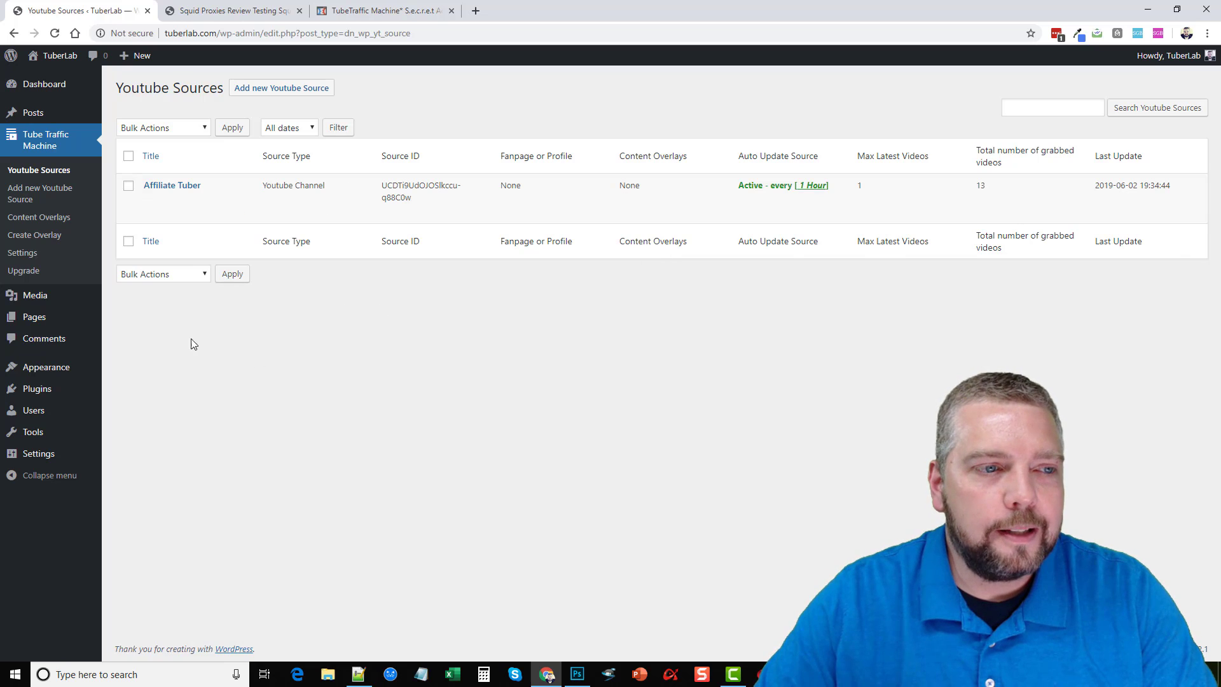
# Edit the Affiliate Tuber source, keeping Youtube Channel as the source type.
pyautogui.click(150, 201)
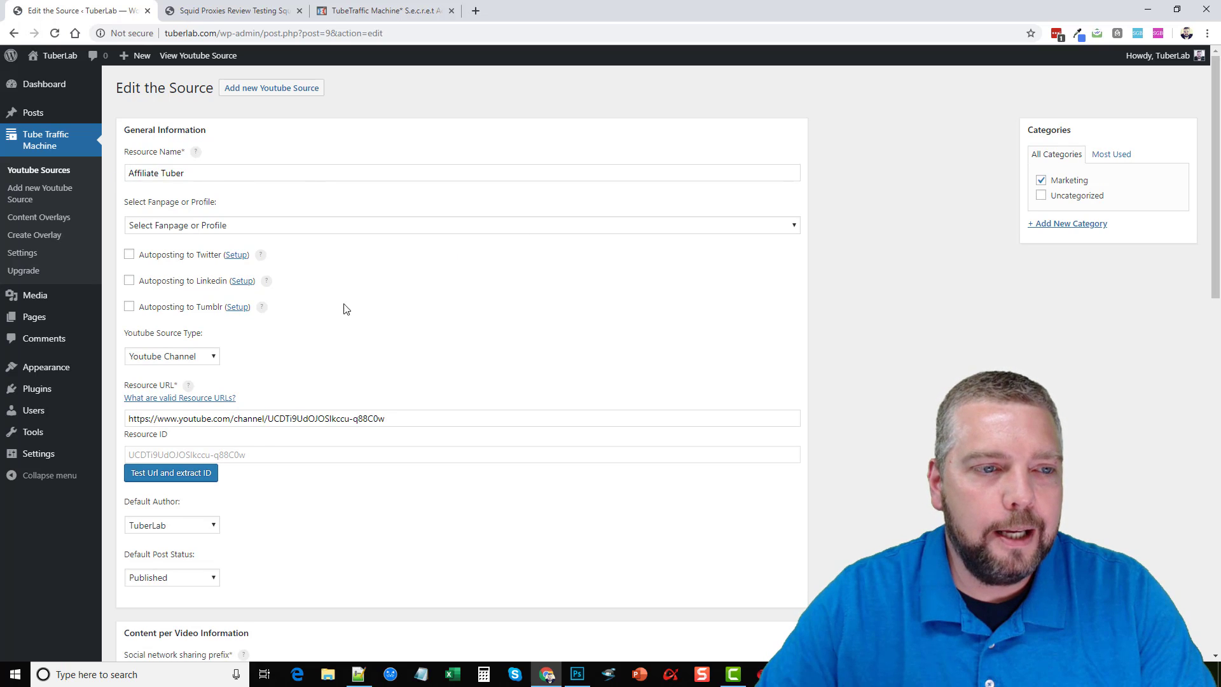
pyautogui.scroll(-1, 344, 319)
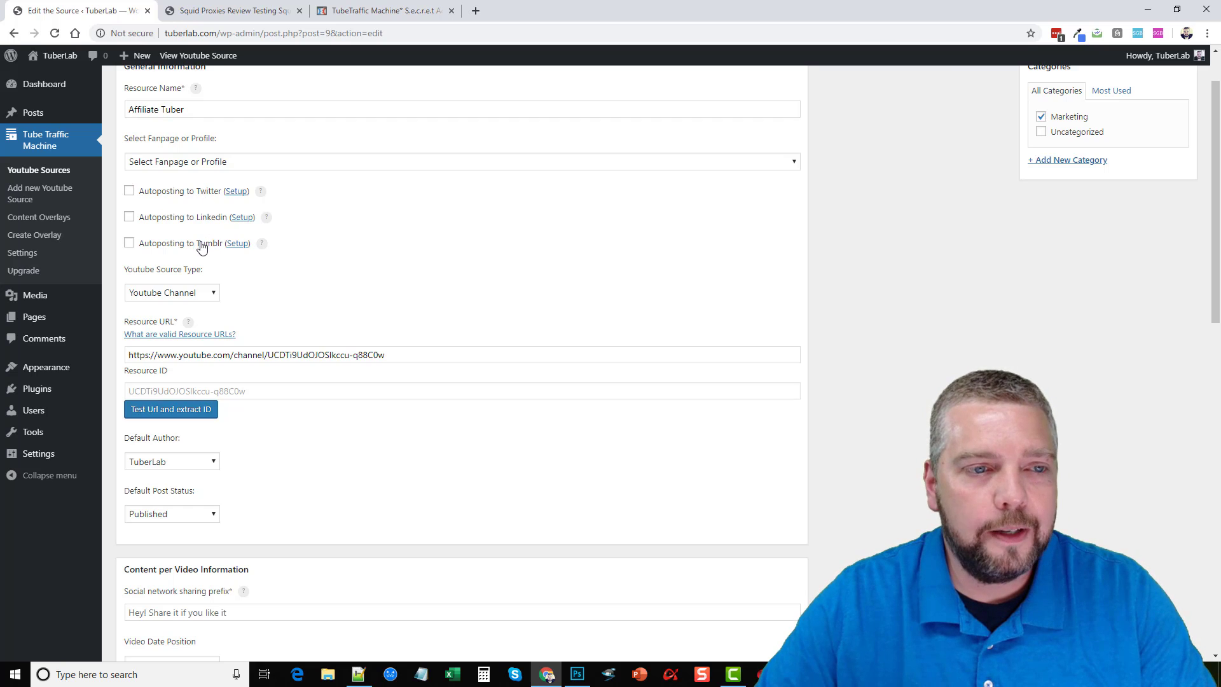
pyautogui.scroll(-2, 416, 321)
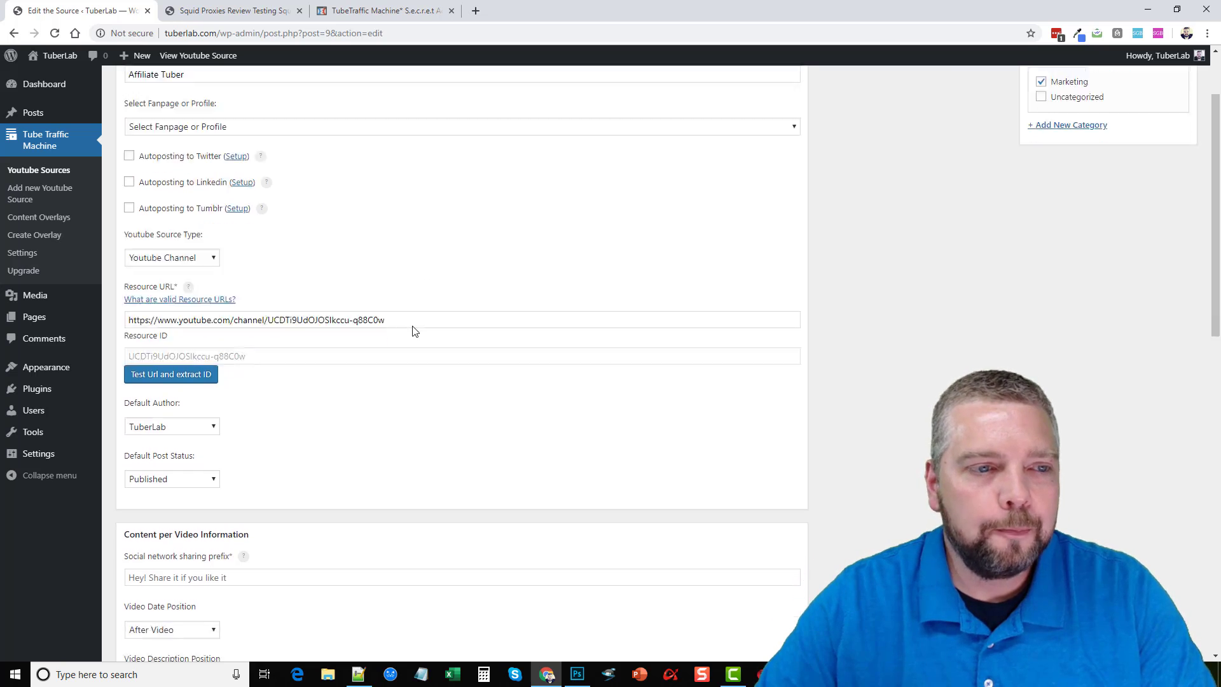
pyautogui.click(195, 166)
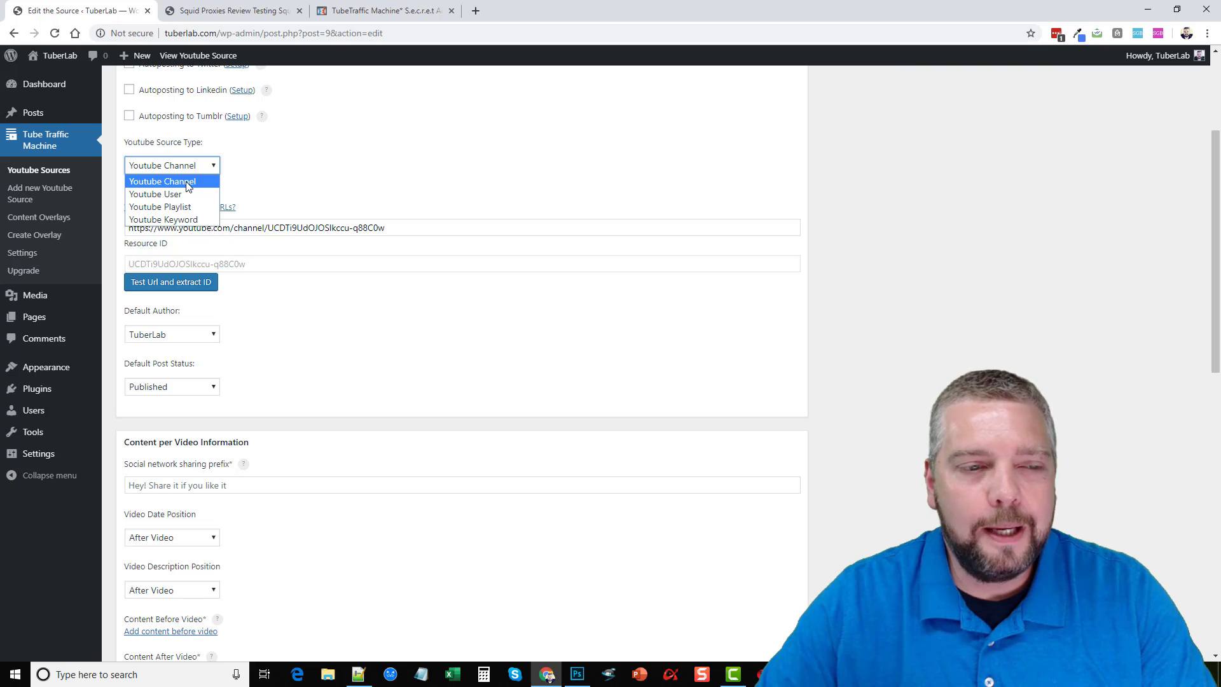
pyautogui.click(326, 188)
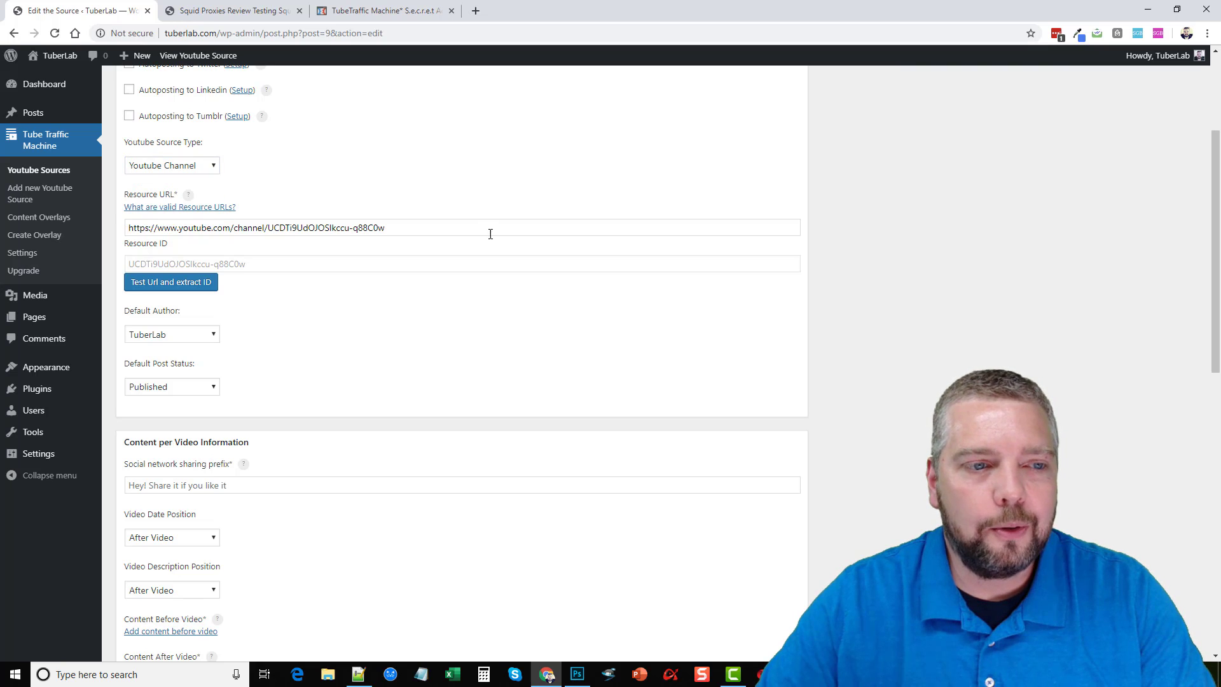
# Keep Default Post Status as Published and the video date After Video.
pyautogui.scroll(-3, 388, 346)
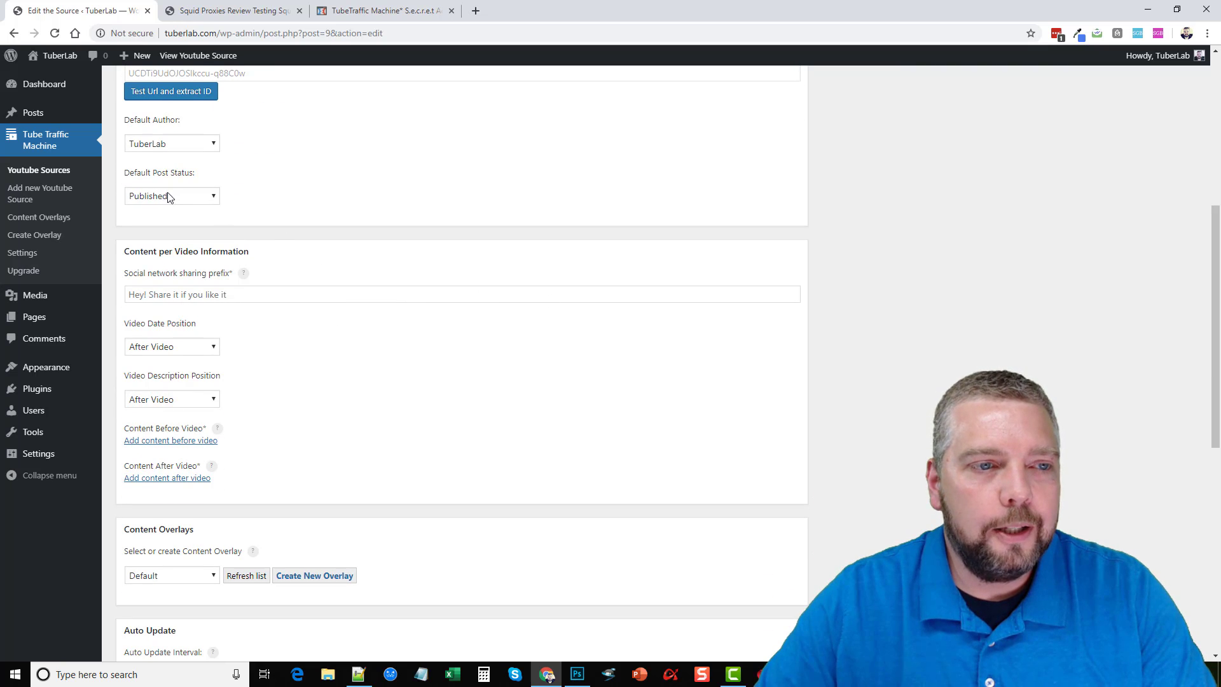
pyautogui.click(195, 201)
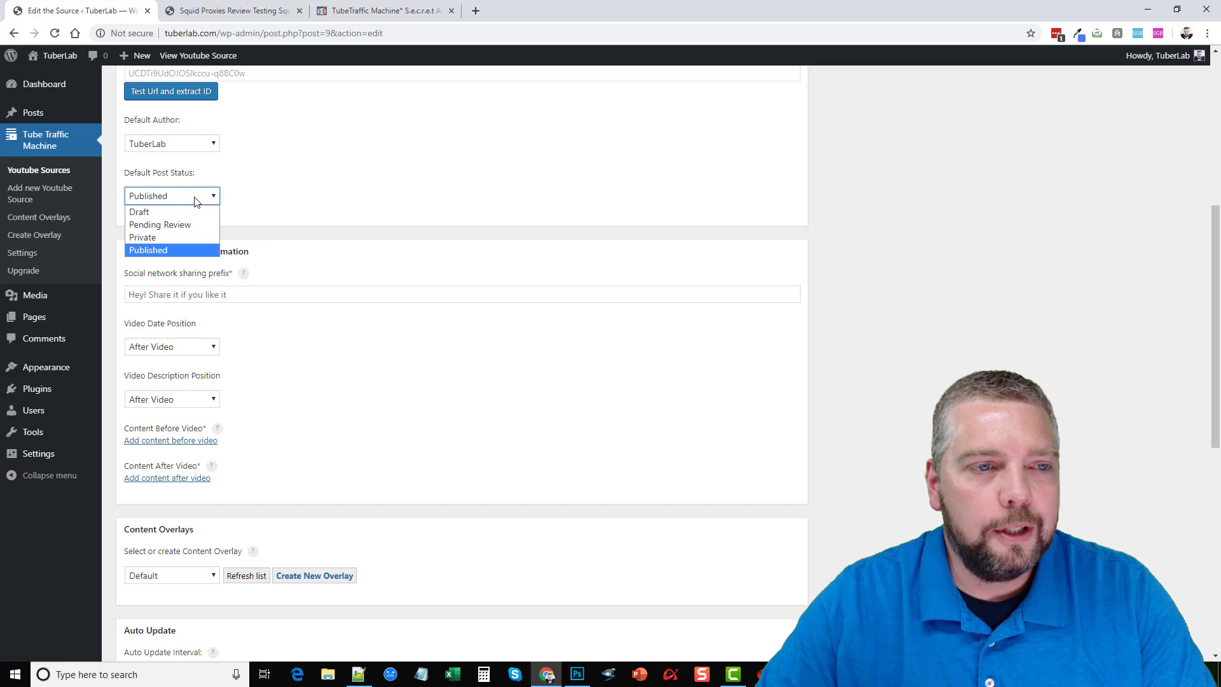
pyautogui.click(349, 206)
pyautogui.scroll(-2, 387, 358)
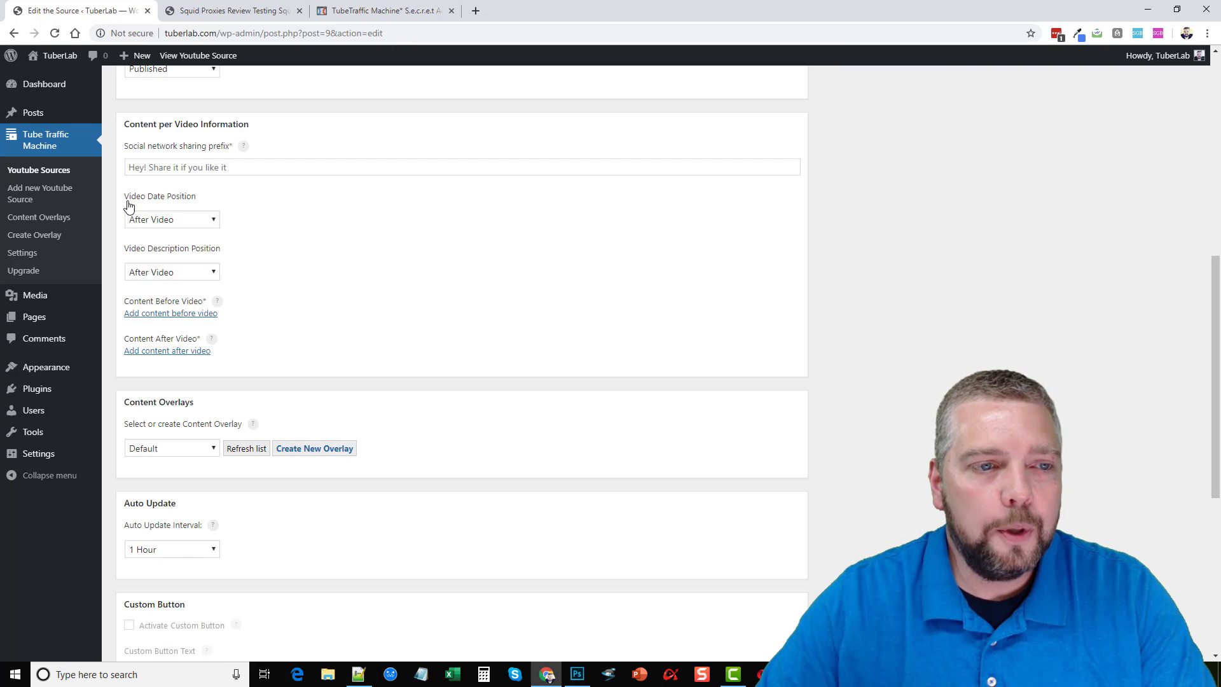
pyautogui.click(177, 221)
pyautogui.click(381, 250)
# Keep the description After Video and reveal an empty Content Before Video editor.
pyautogui.scroll(-4, 351, 356)
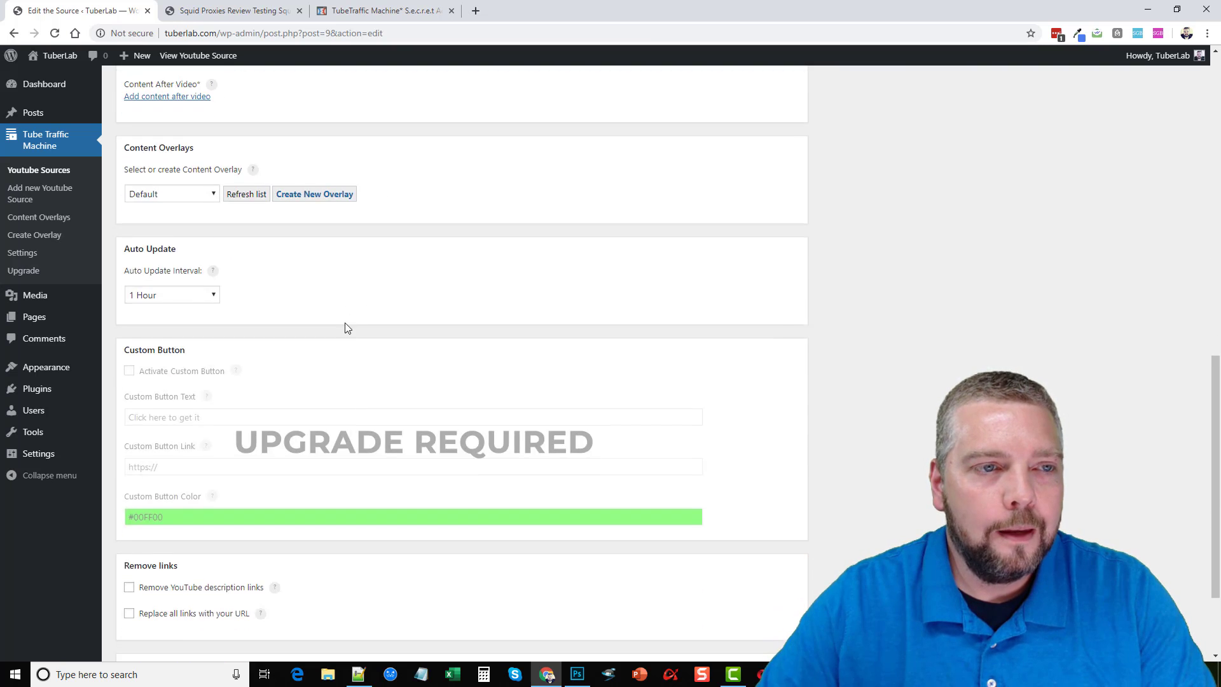
pyautogui.scroll(2, 330, 305)
pyautogui.click(196, 145)
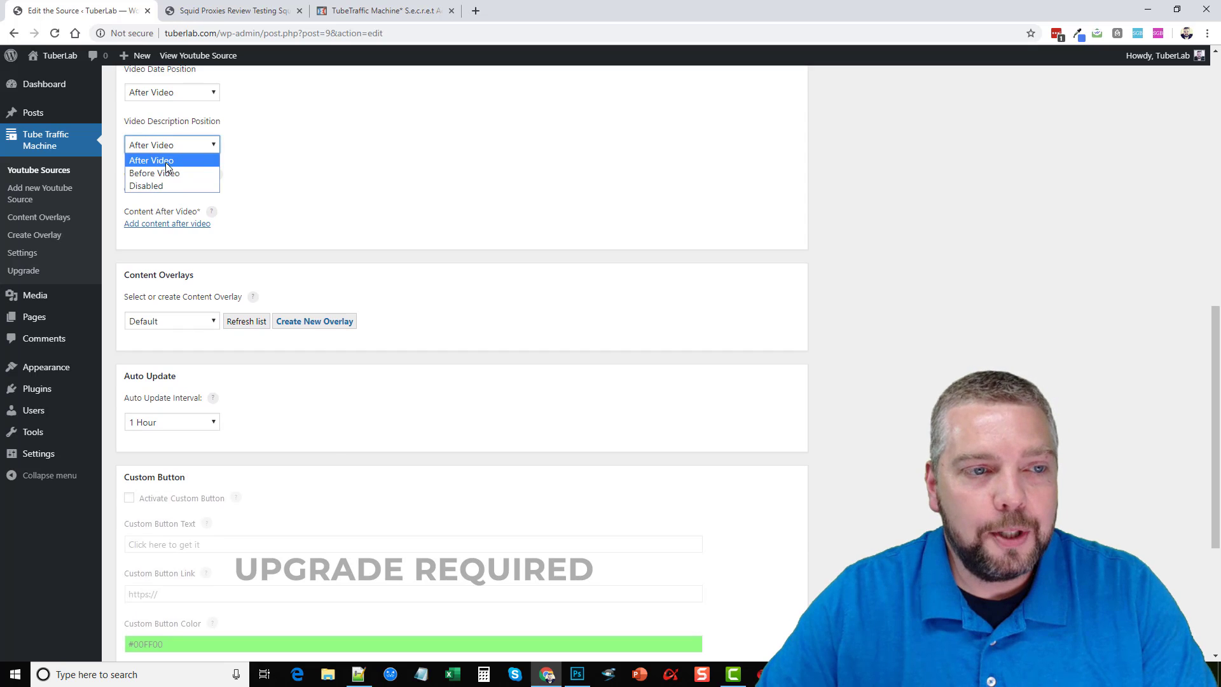
pyautogui.click(237, 190)
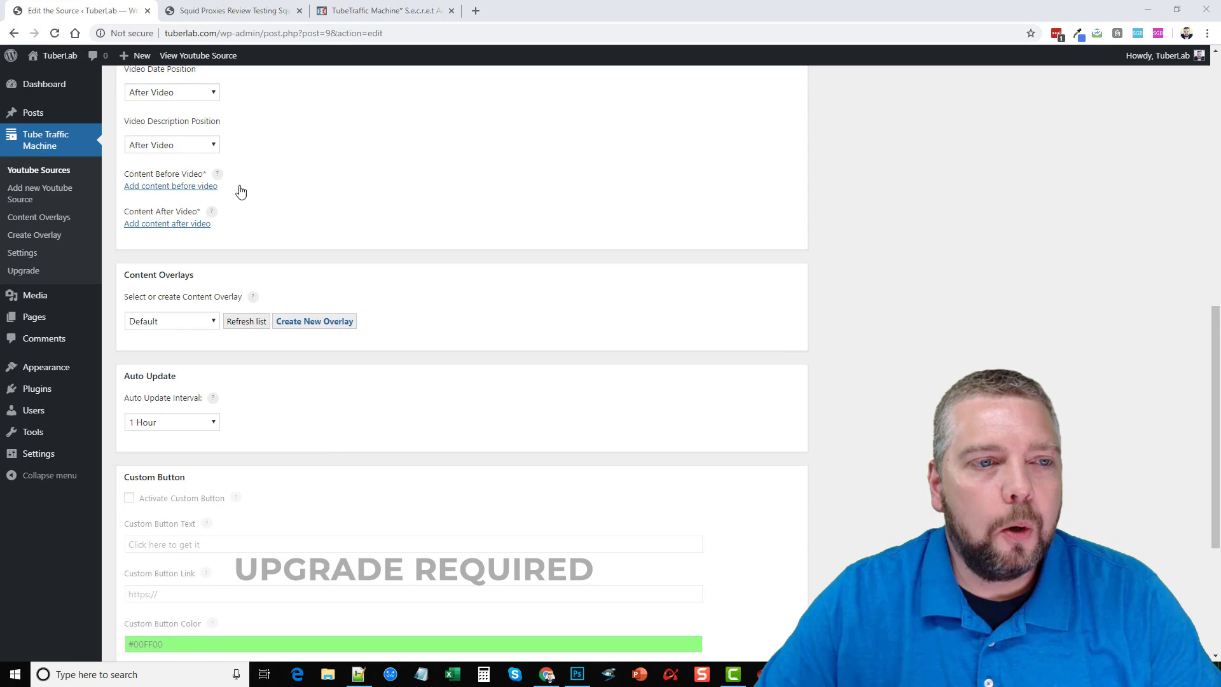
pyautogui.click(163, 188)
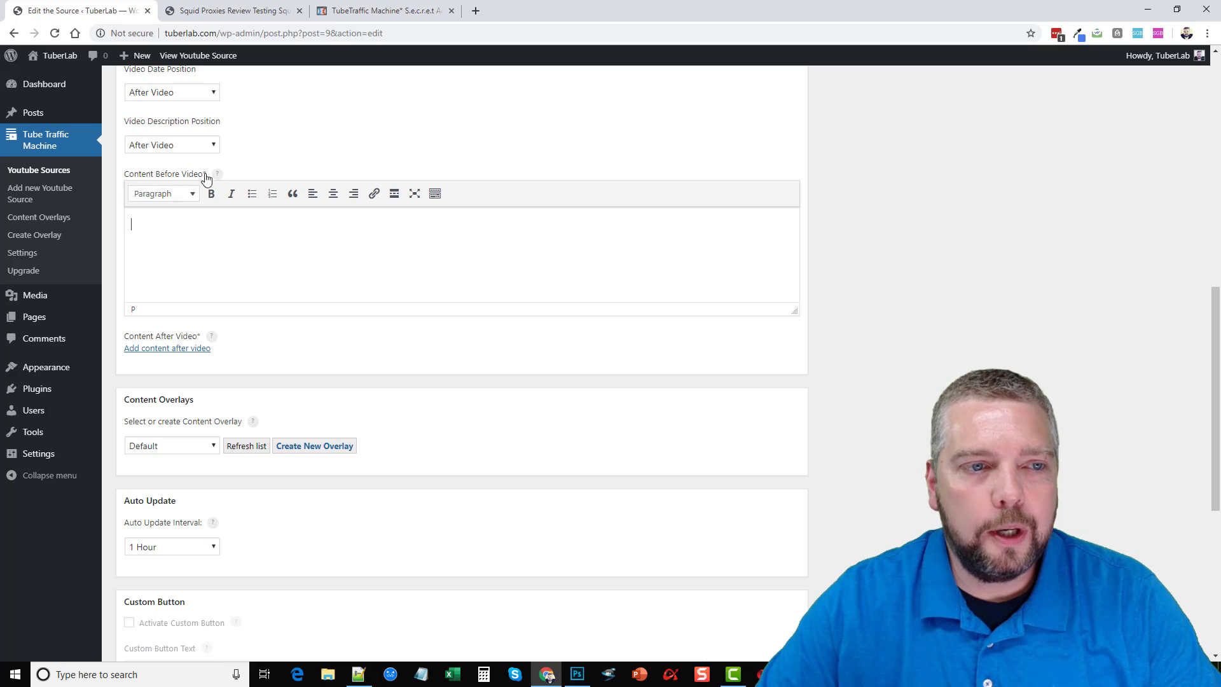
# Add a Content After Video editor and check its tuberlab.com link text.
pyautogui.click(185, 353)
pyautogui.scroll(-2, 291, 418)
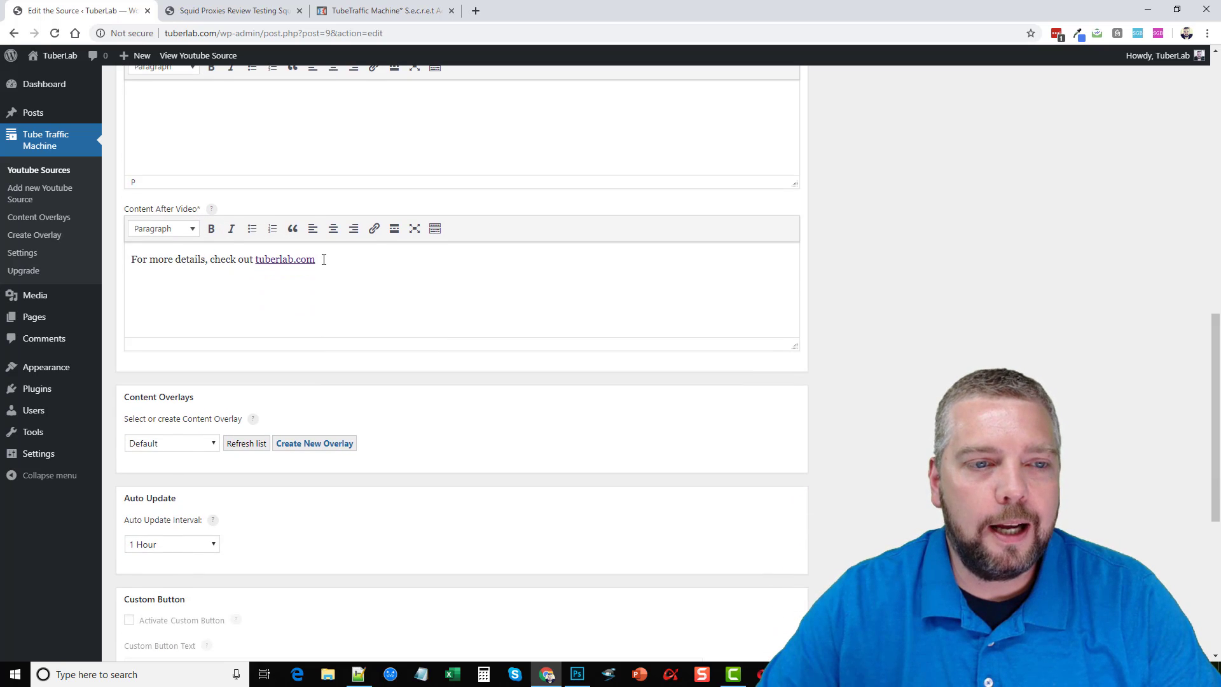
pyautogui.moveTo(321, 259); pyautogui.dragTo(131, 259)
pyautogui.click(136, 261)
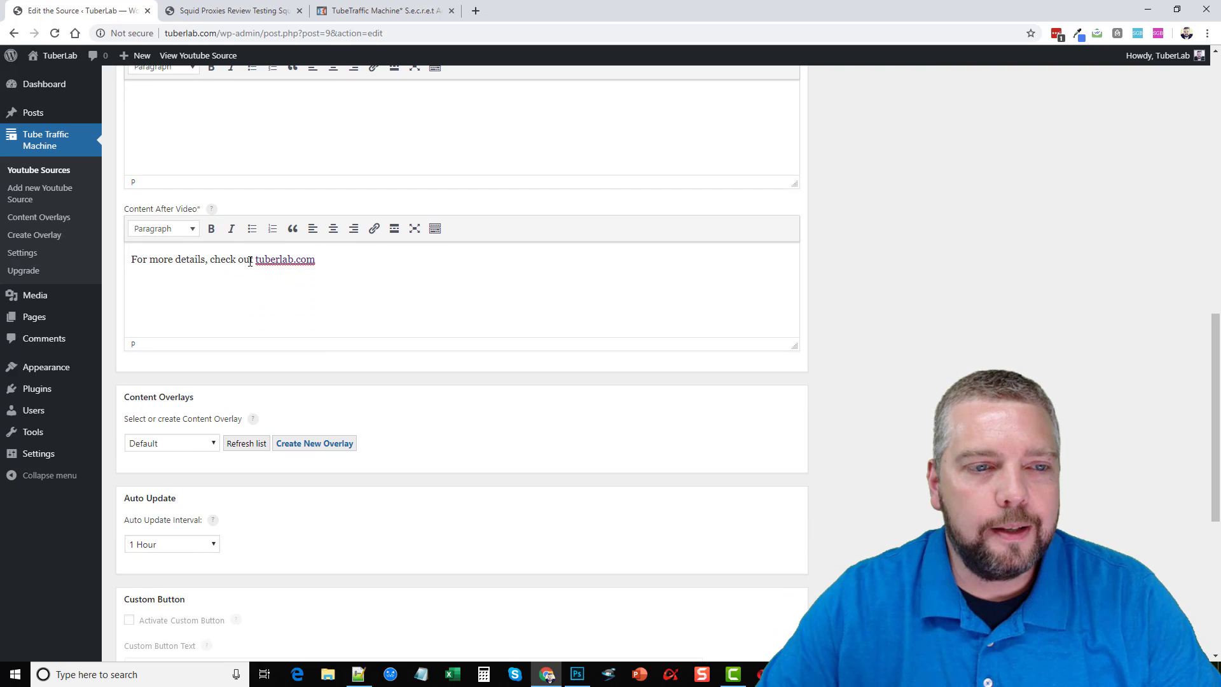
pyautogui.click(349, 262)
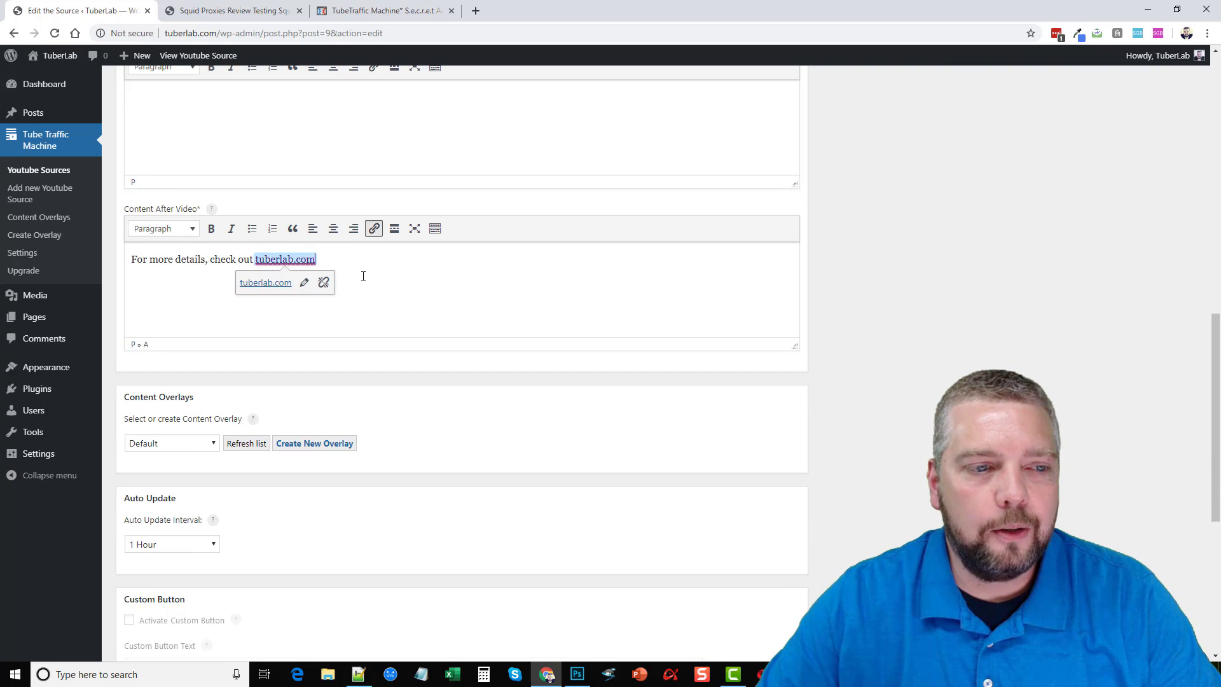
pyautogui.scroll(1, 561, 284)
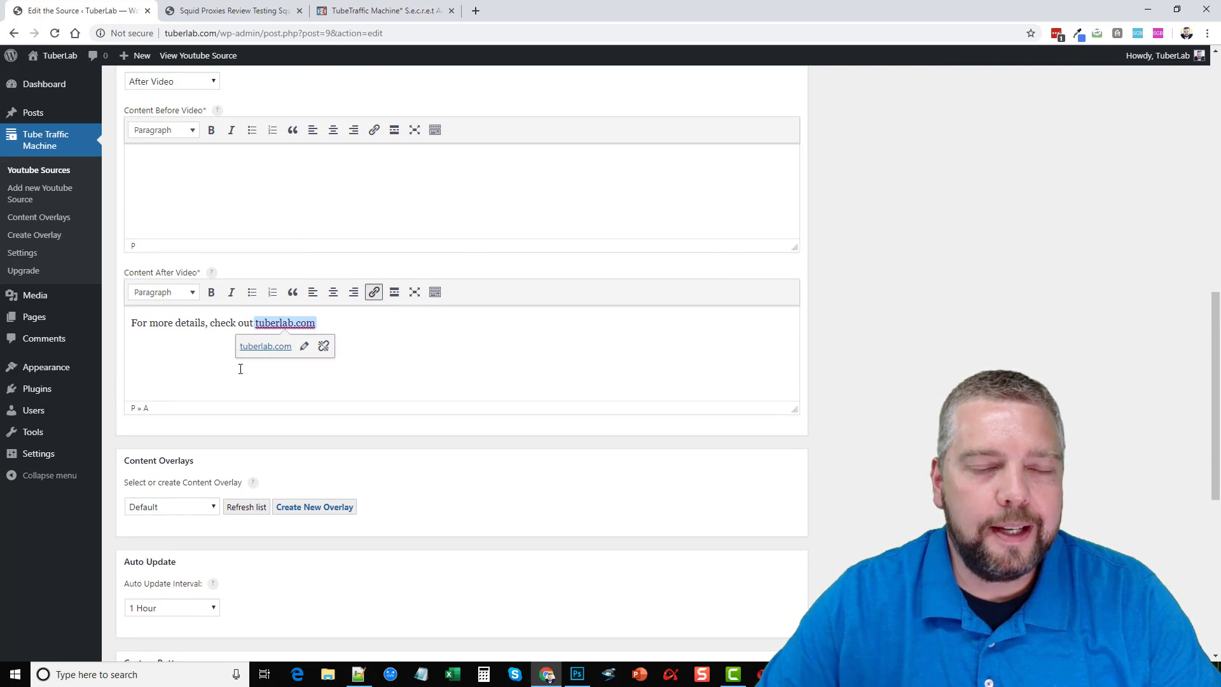
pyautogui.scroll(-3, 333, 428)
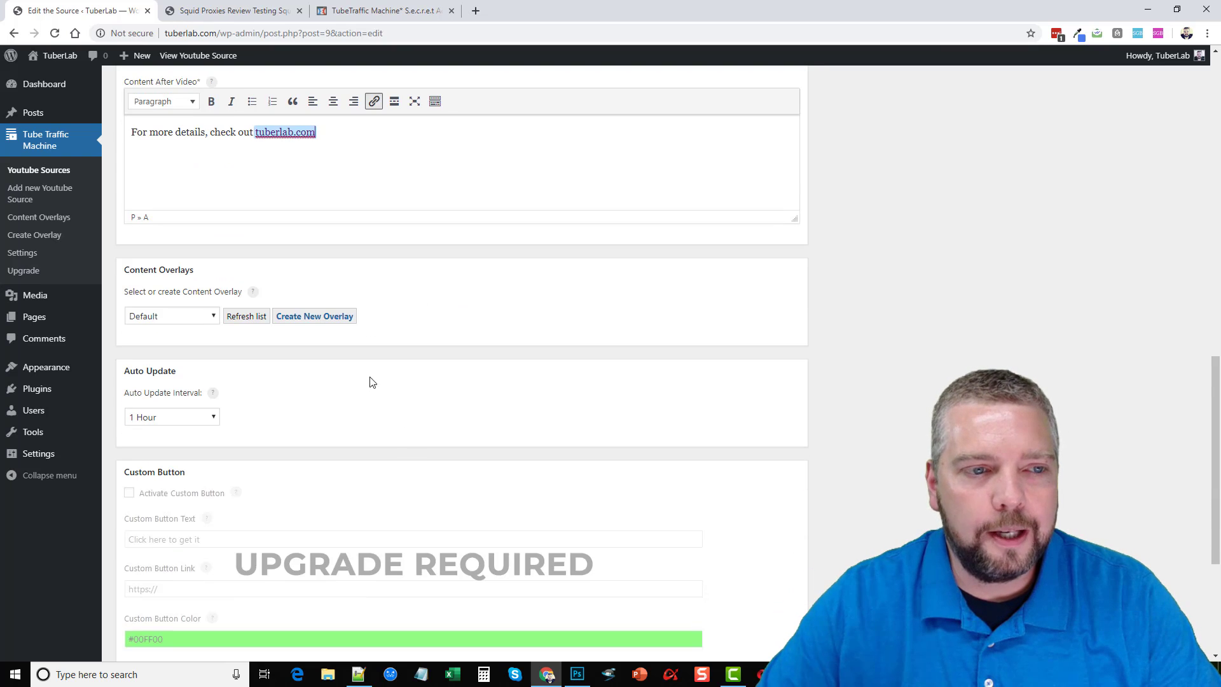
pyautogui.scroll(-3, 394, 431)
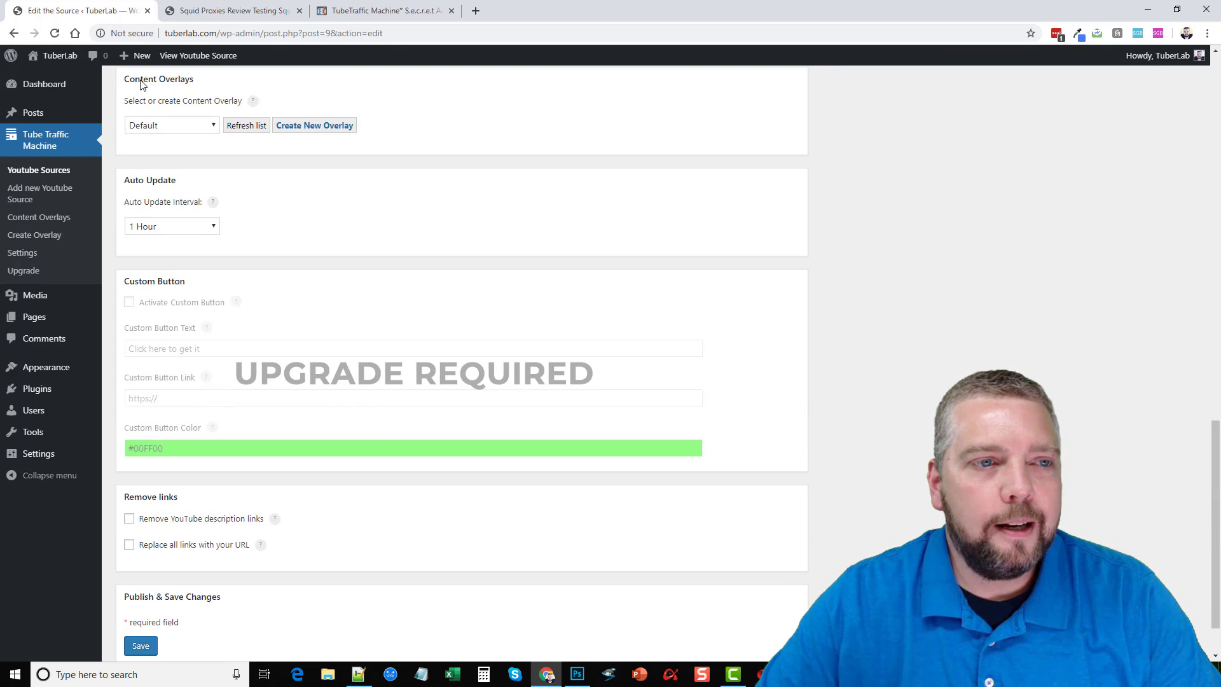
# Keep Content Overlay on Default and Auto Update Interval at 1 Hour.
pyautogui.click(182, 127)
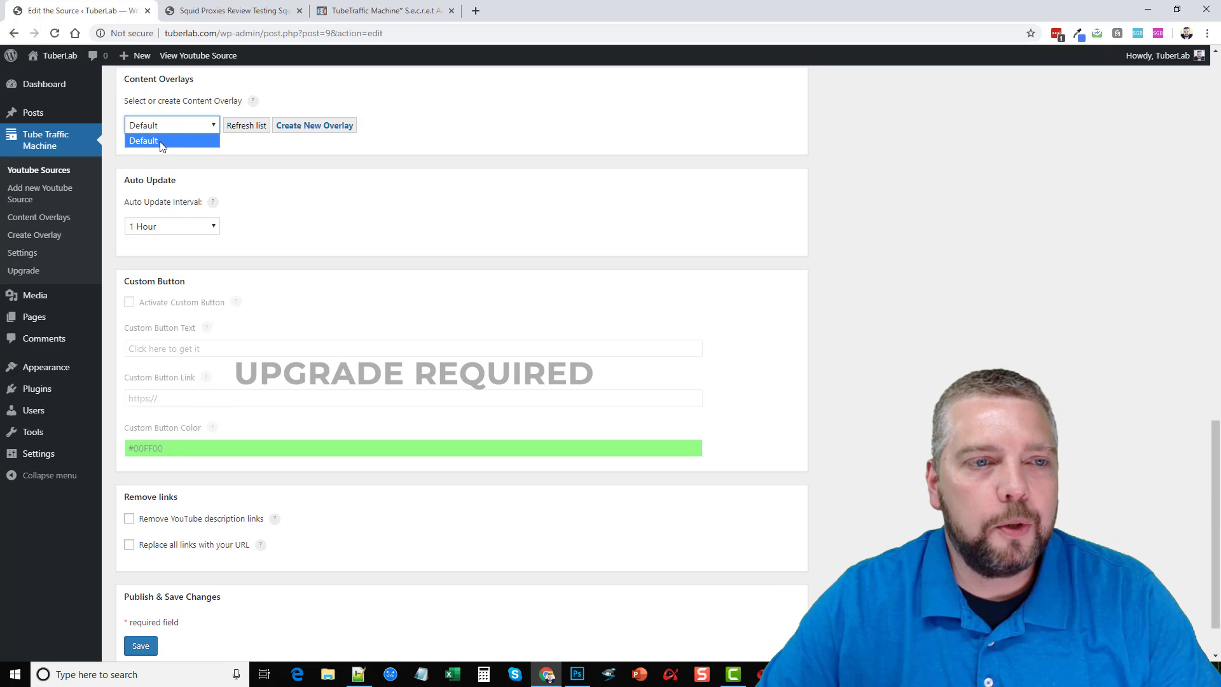
pyautogui.click(322, 183)
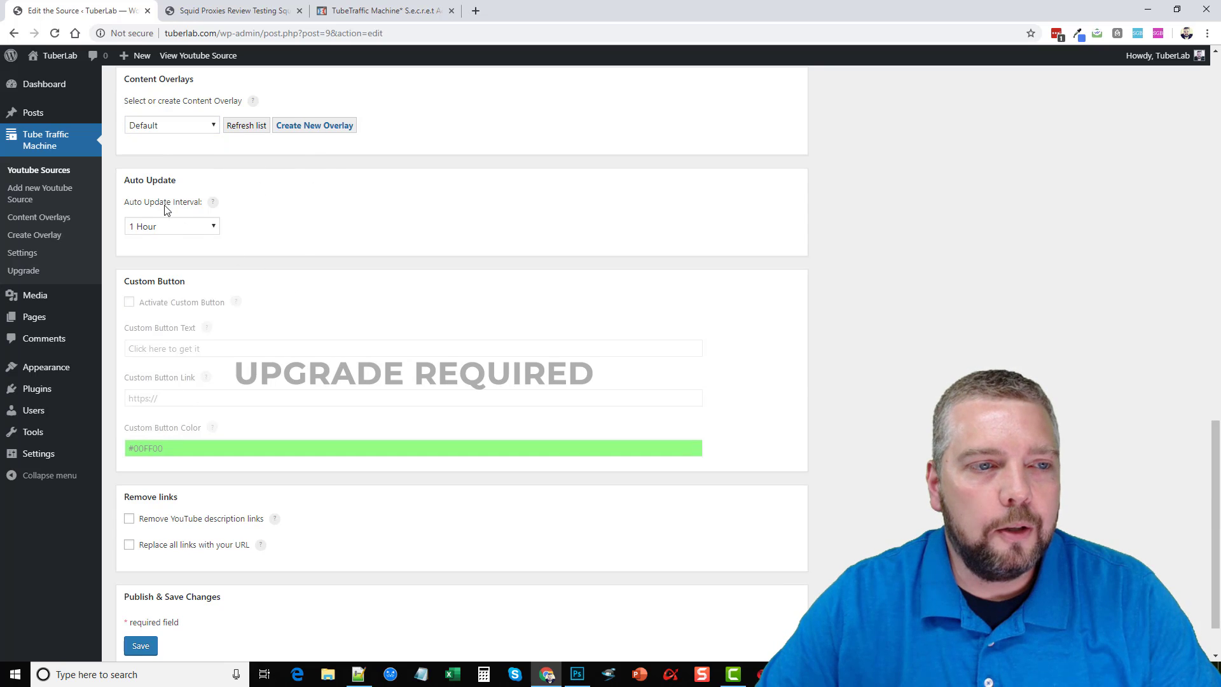
pyautogui.click(206, 227)
pyautogui.scroll(-4, 207, 261)
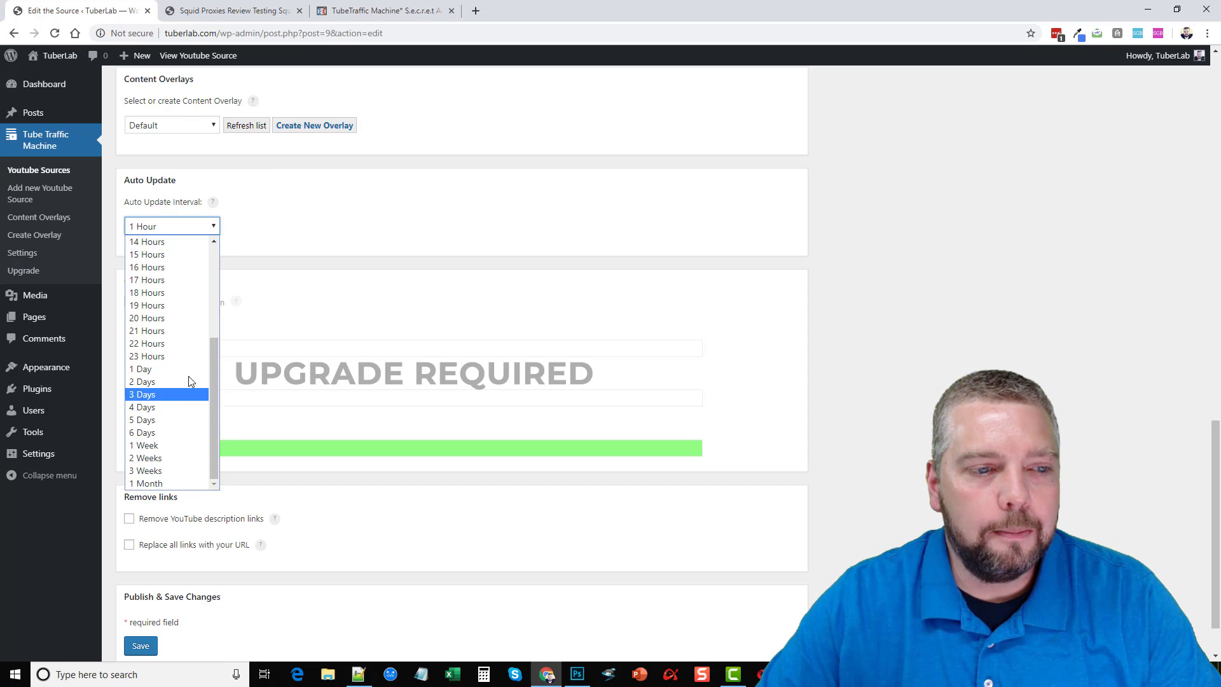
pyautogui.moveTo(213, 418); pyautogui.dragTo(208, 319)
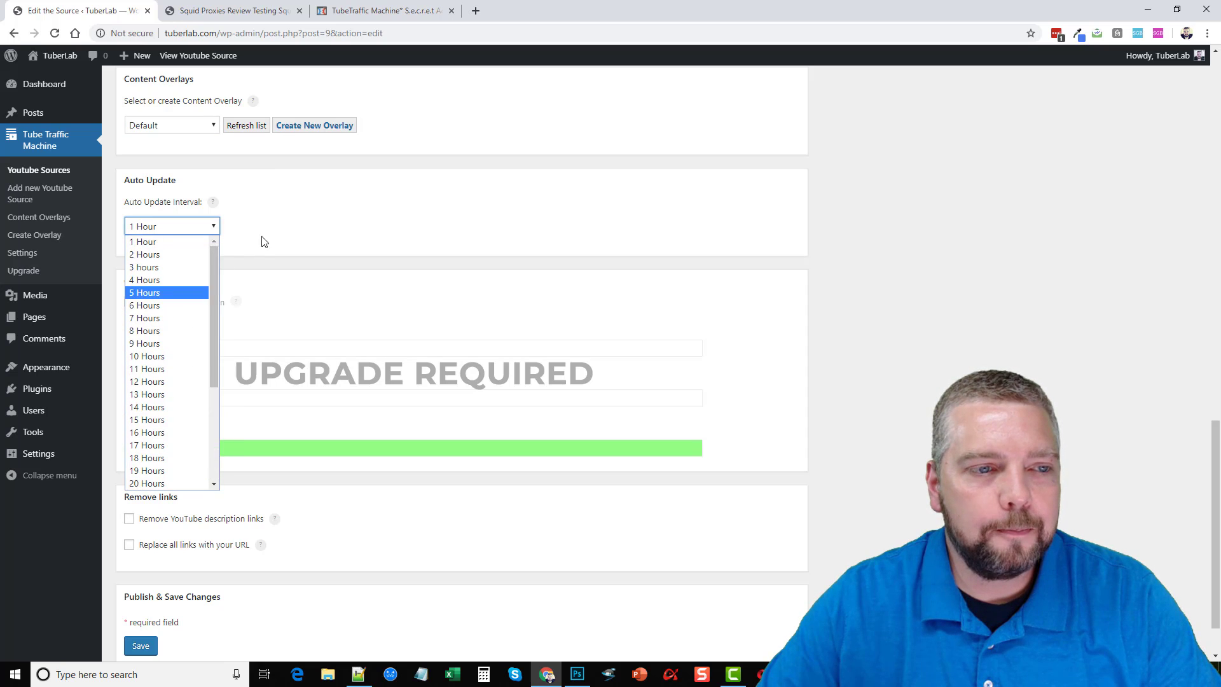
pyautogui.click(261, 240)
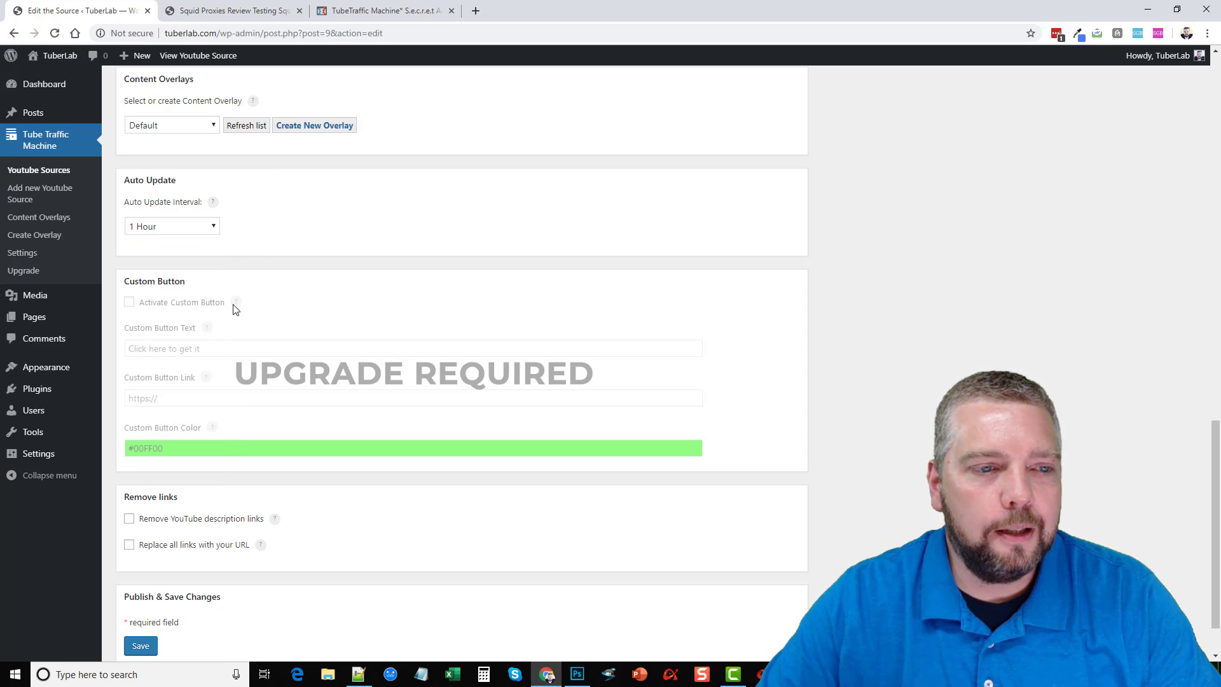
pyautogui.scroll(-1, 262, 408)
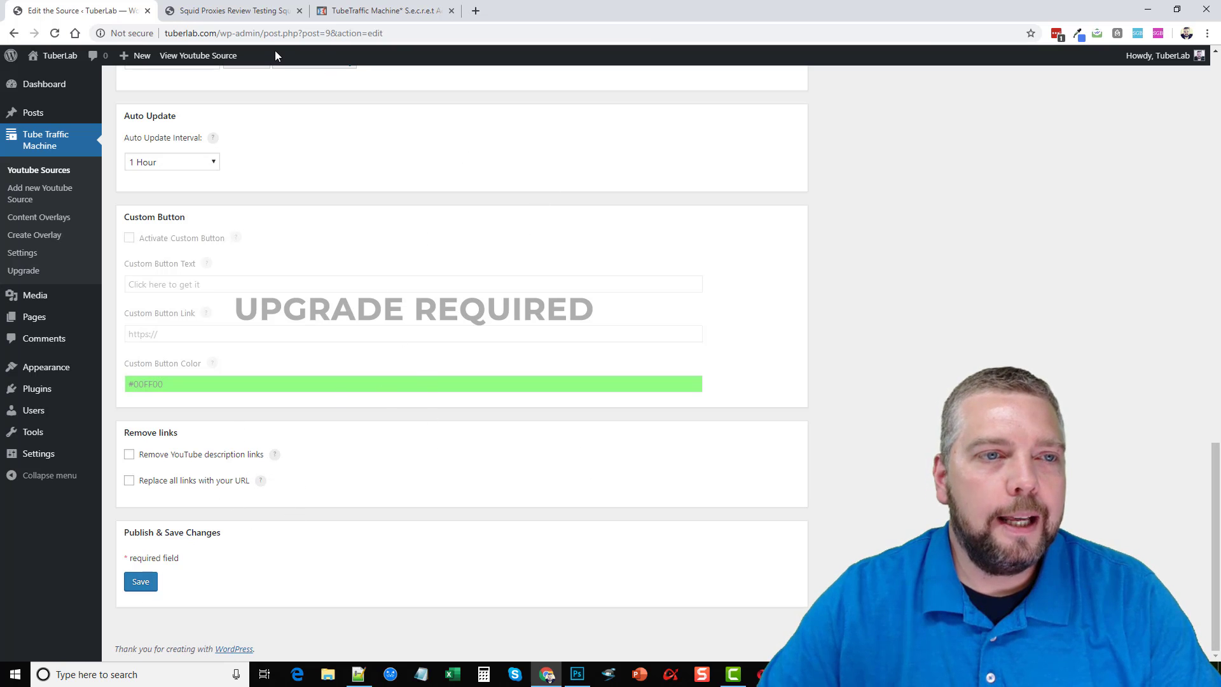
# Open the Tube Traffic Machine Settings page showing video width 750 and height 440.
pyautogui.click(30, 254)
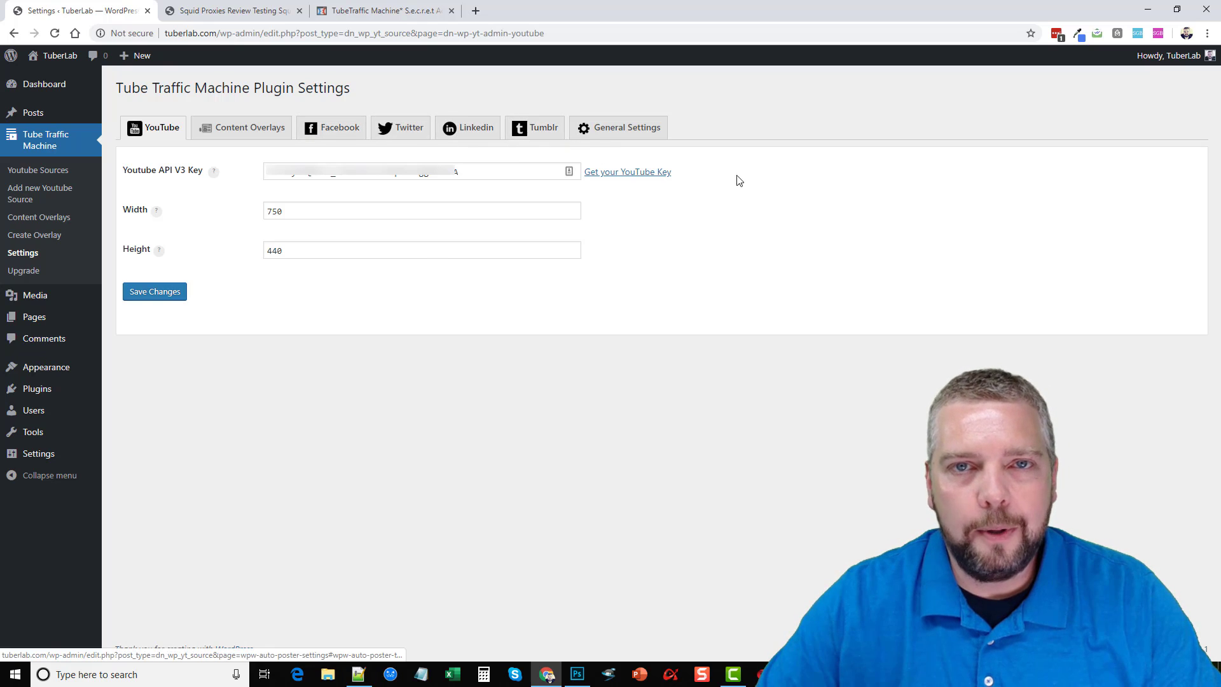
# Load the tuberlab.com homepage and browse the imported video posts, led by the YIVE Amazon affiliate video #1.
pyautogui.click(229, 10)
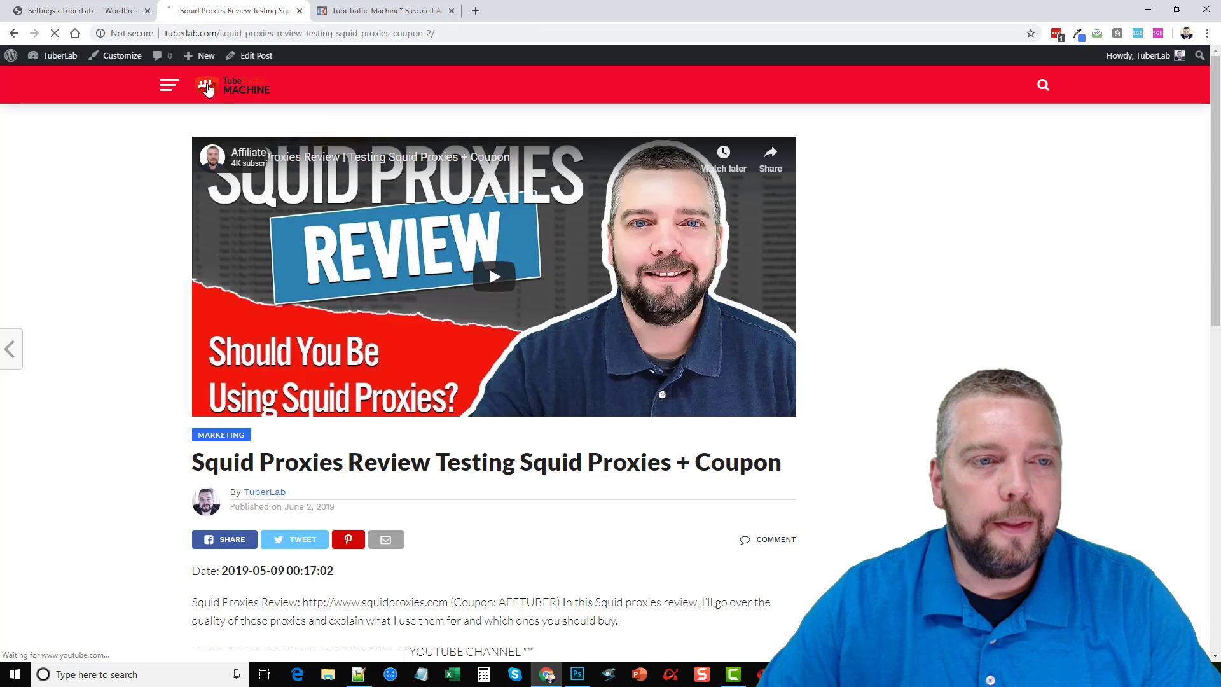
pyautogui.click(218, 85)
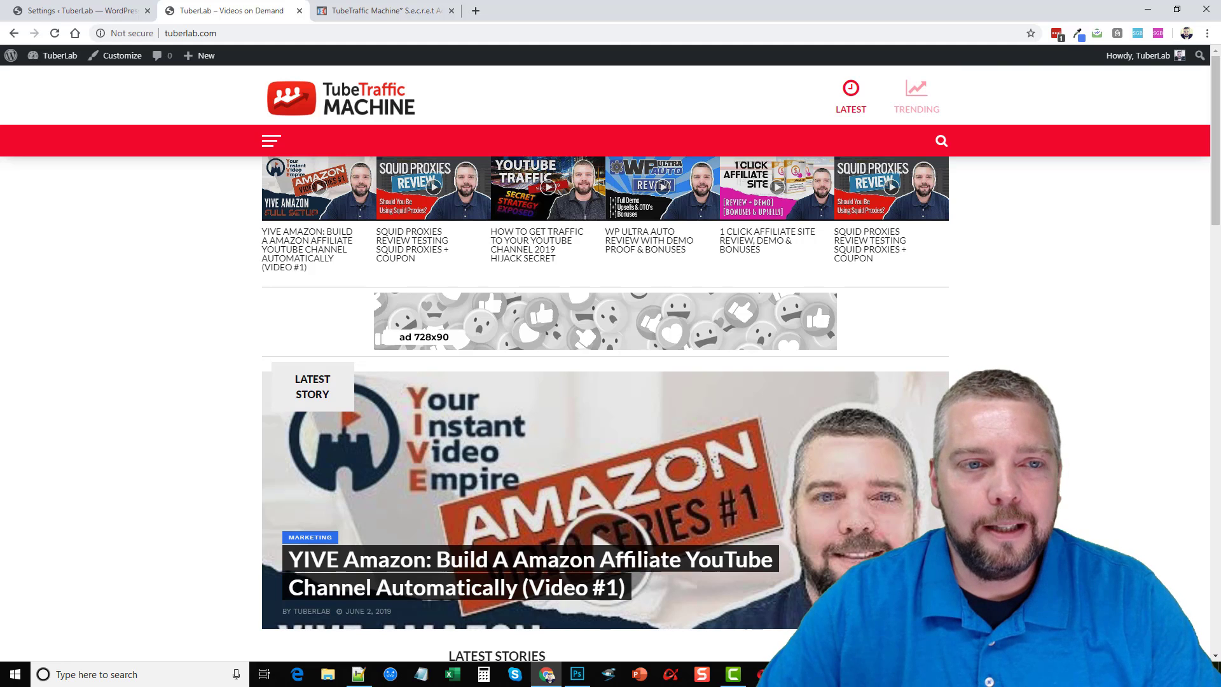
pyautogui.scroll(-5, 604, 394)
pyautogui.scroll(-4, 604, 407)
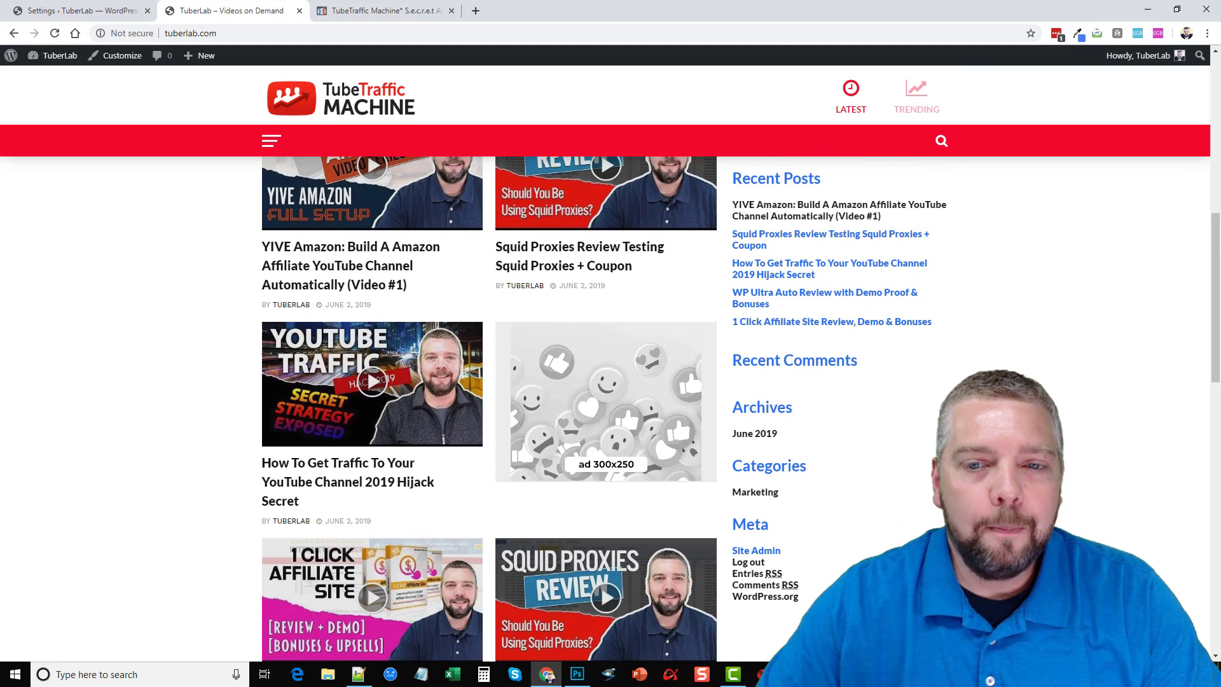
pyautogui.scroll(9, 604, 407)
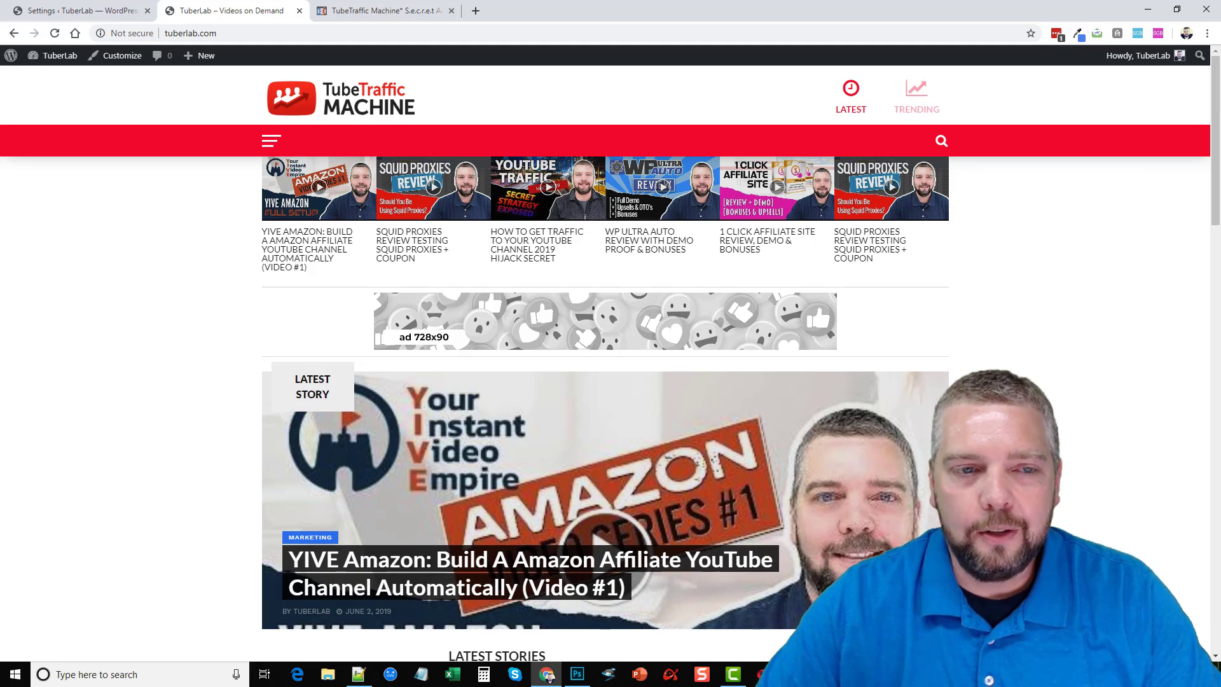
pyautogui.scroll(-9, 604, 406)
pyautogui.scroll(9, 604, 407)
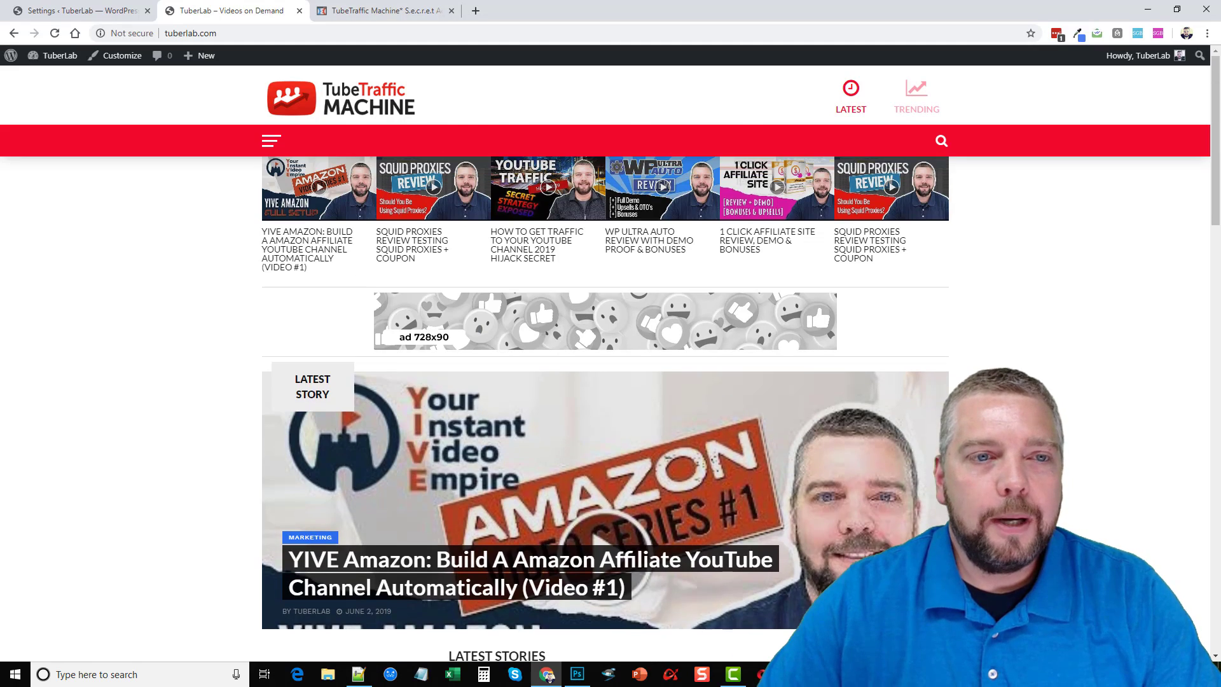